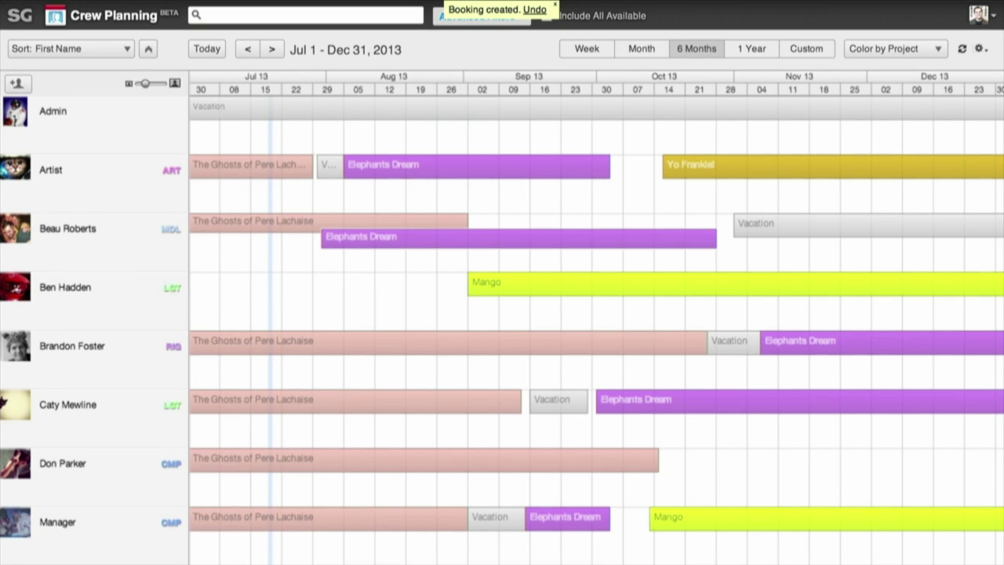
# Sort the crew by availability for the week of Jul 22 and book the first crew member from about early July to late August
pyautogui.click(295, 90)
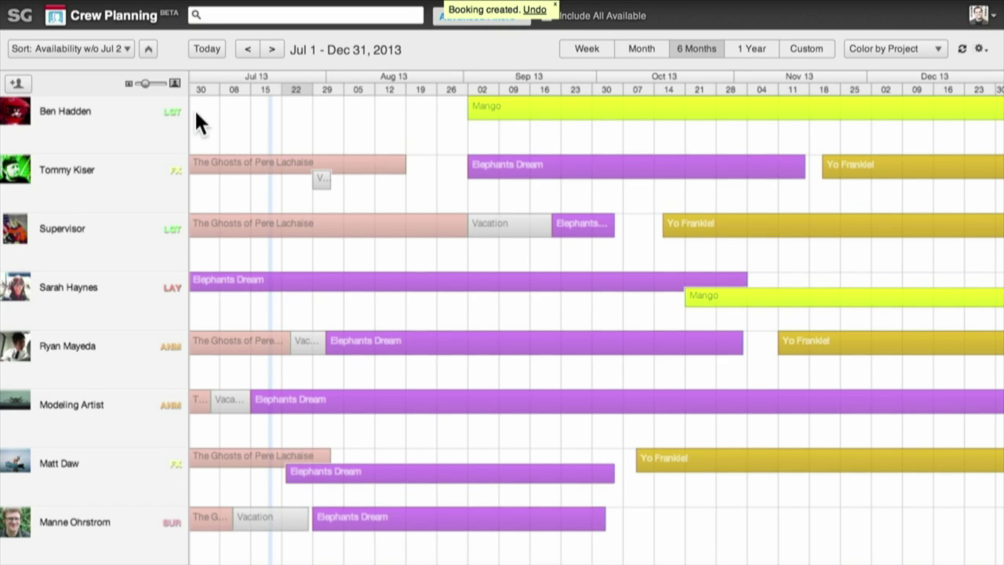
pyautogui.moveTo(197, 118); pyautogui.dragTo(458, 127)
pyautogui.click(403, 292)
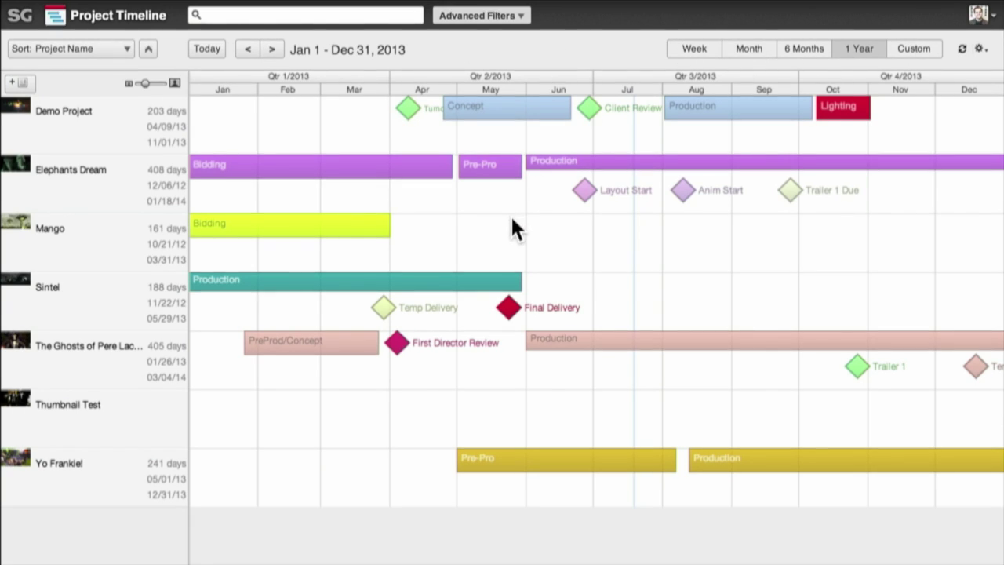
# Add a Pre-Production phase to the Mango project from 06/07/13 to 11/27/13
pyautogui.moveTo(539, 228); pyautogui.dragTo(925, 239)
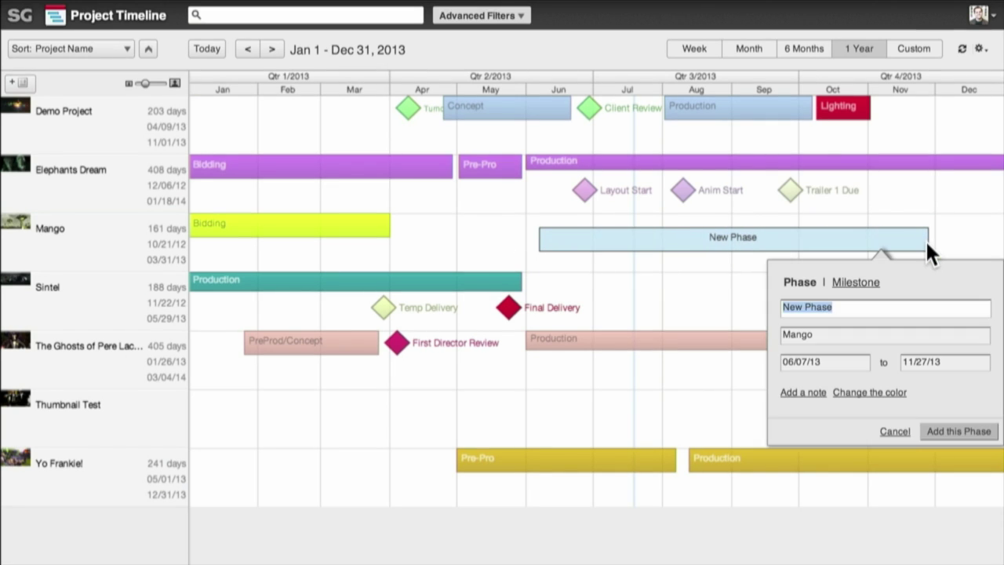
pyautogui.write('Pre-Preduction')
pyautogui.press('Return')
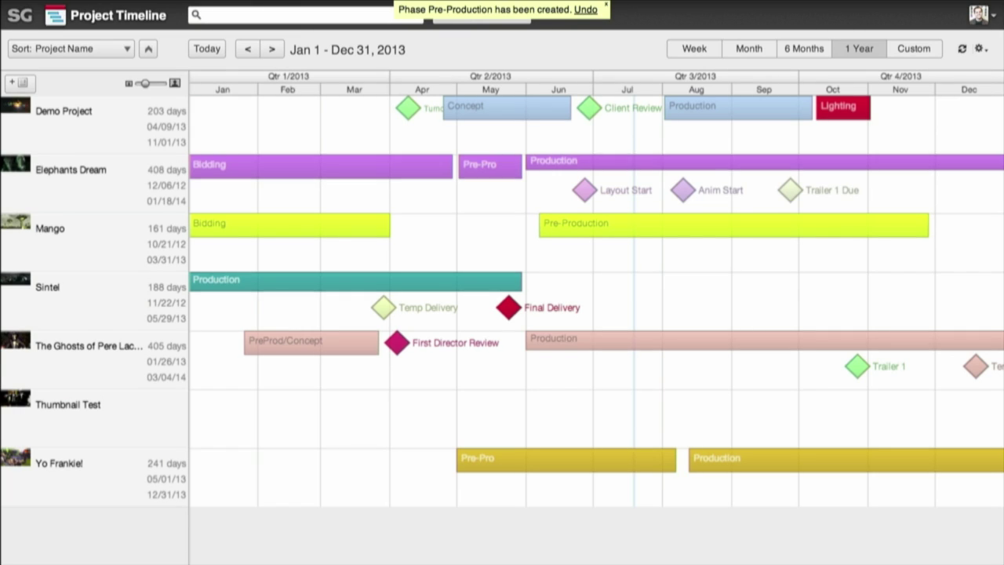
# Add a milestone named Onsite Director Visit to The Ghosts of Pere Lachaise on 08/28/13
pyautogui.click(722, 361)
pyautogui.write('Onsite Director Visit')
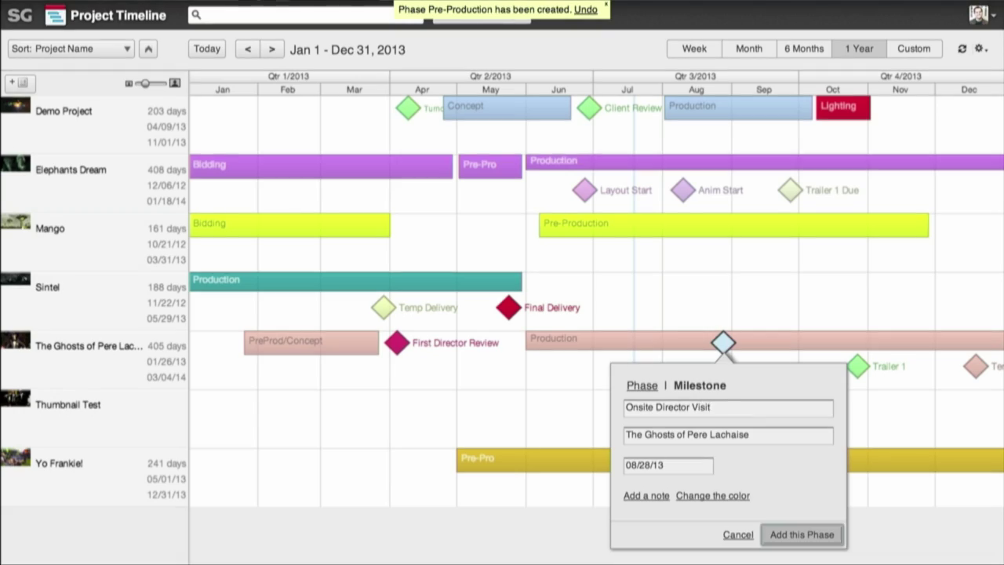
pyautogui.press('Return')
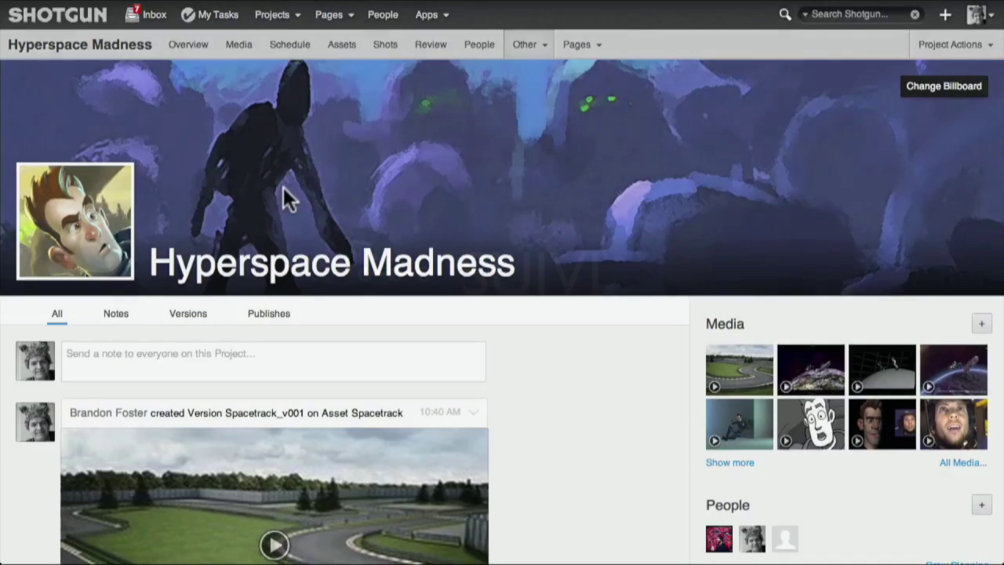
# Open the assets of The Ghosts of Pere Lachaise project and look through the thumbnails grouped by type
pyautogui.click(276, 15)
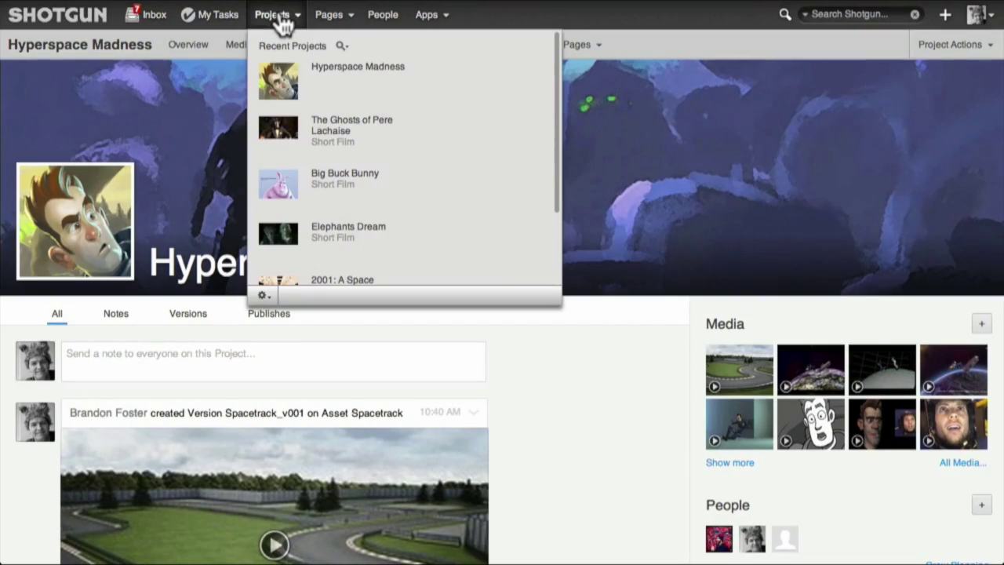
pyautogui.moveTo(280, 95)
pyautogui.moveTo(283, 135)
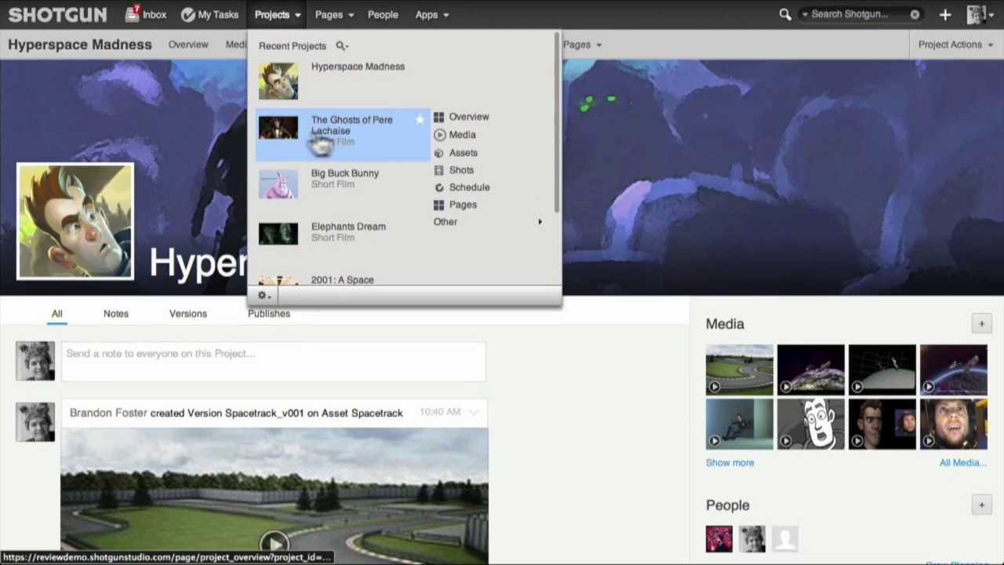
pyautogui.click(499, 153)
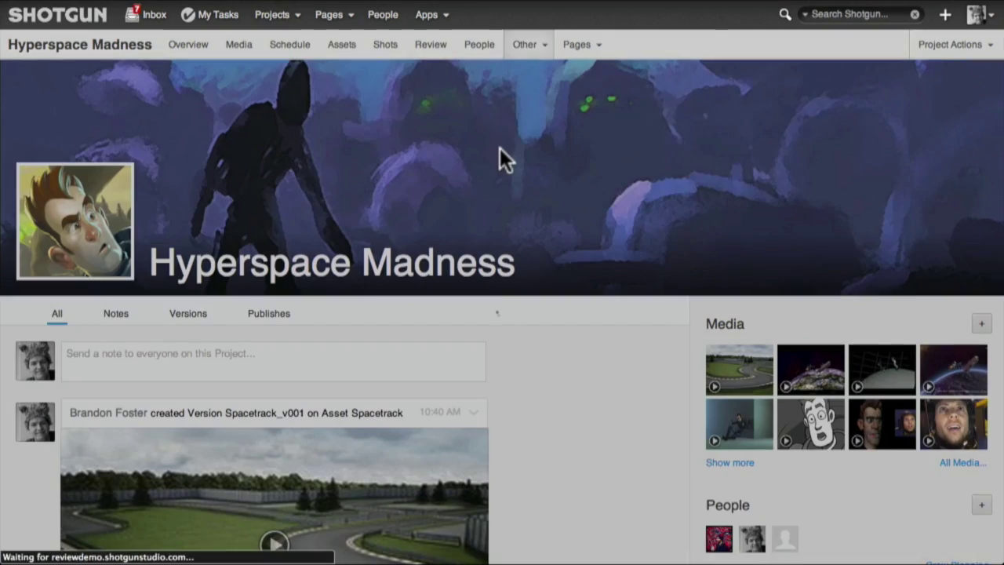
pyautogui.scroll(-6, 497, 220)
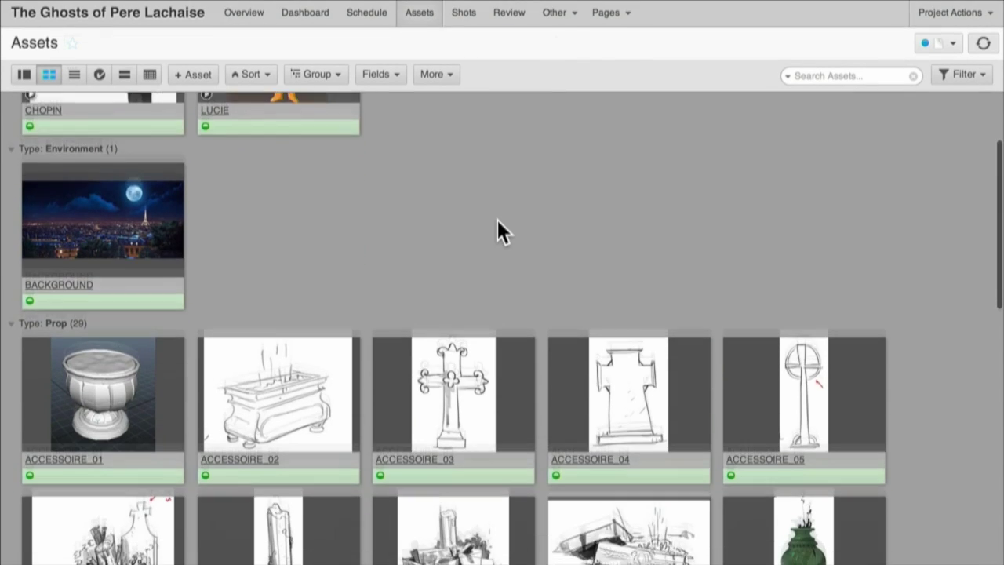
pyautogui.scroll(6, 497, 219)
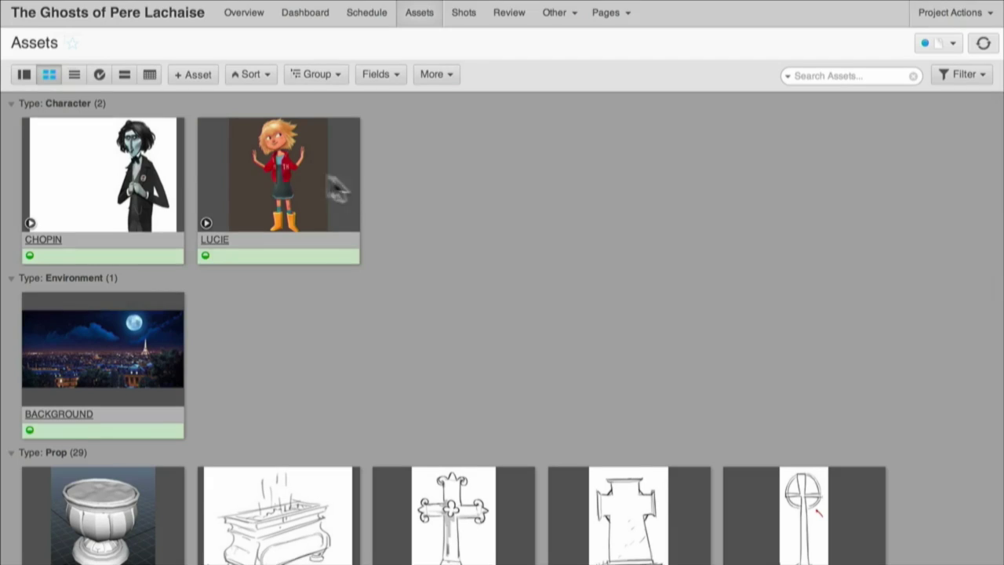
# Show the assets as a list, with the Description column right after Thumbnail and the Type column last
pyautogui.click(71, 75)
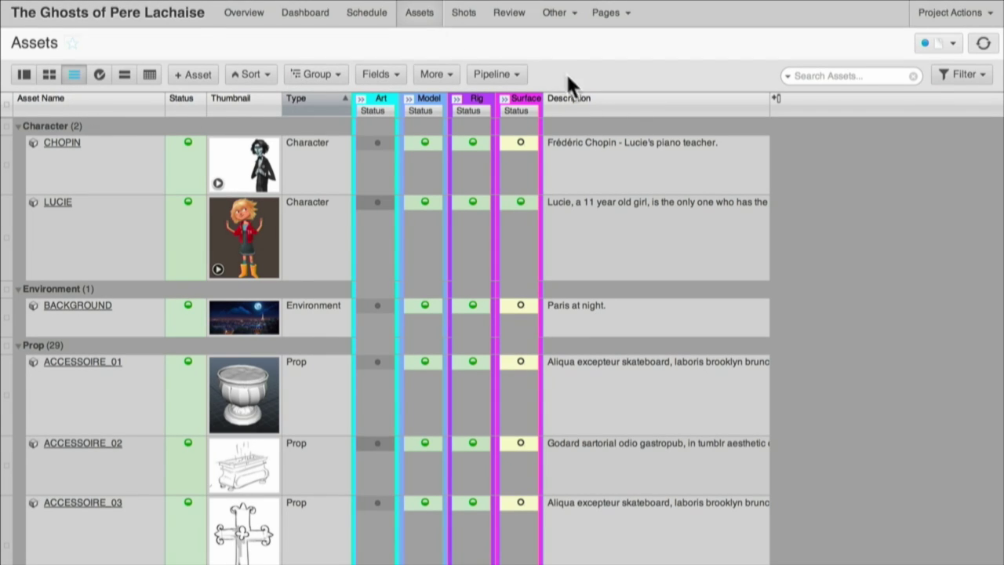
pyautogui.moveTo(594, 110); pyautogui.dragTo(768, 137)
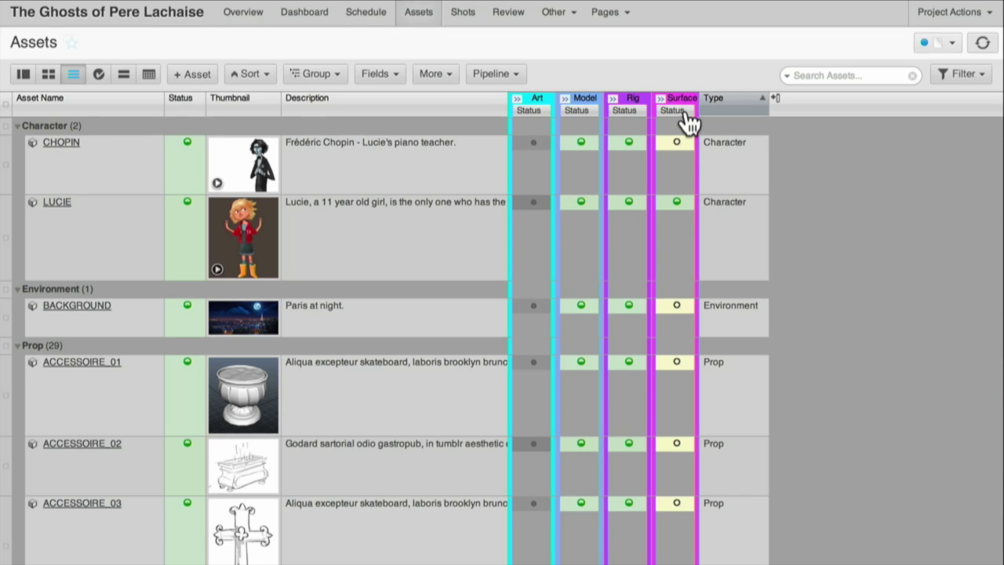
# Set the status of the props ACCESSOIRE_03, ACCESSOIRE_04 and ACCESSOIRE_05 to On Hold in one batch edit
pyautogui.scroll(-5, 680, 136)
pyautogui.scroll(-4, 680, 137)
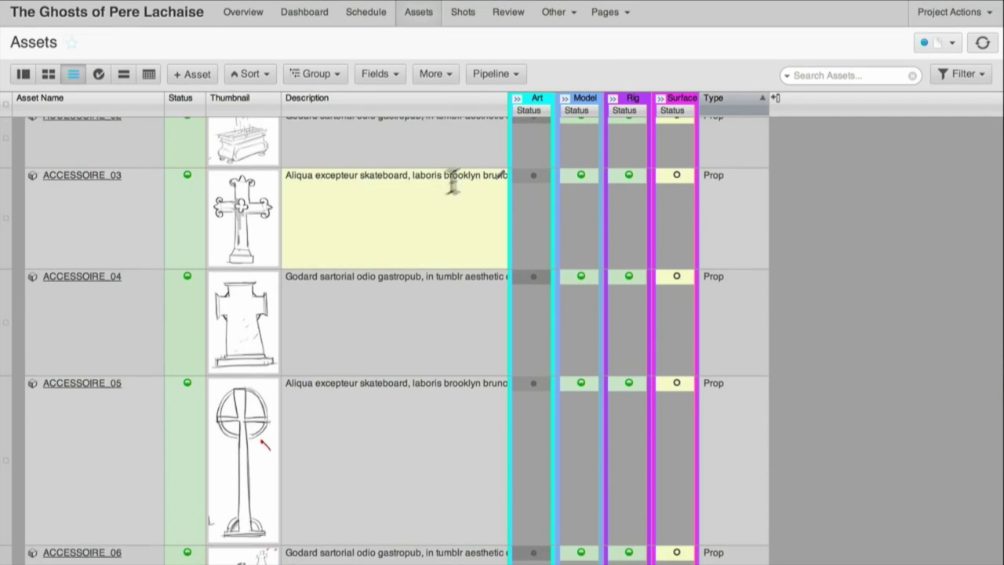
pyautogui.moveTo(385, 217); pyautogui.dragTo(183, 464)
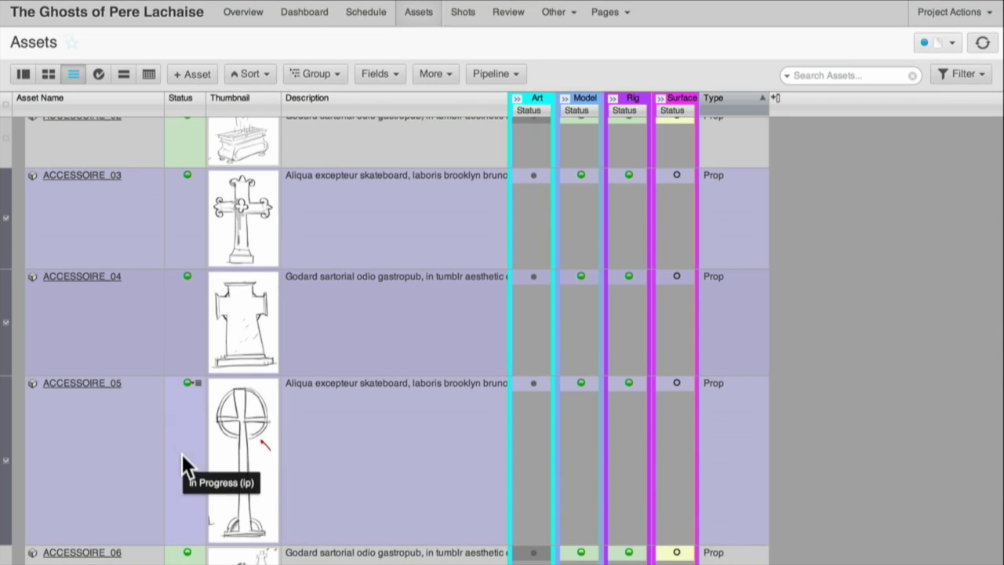
pyautogui.rightClick(182, 227)
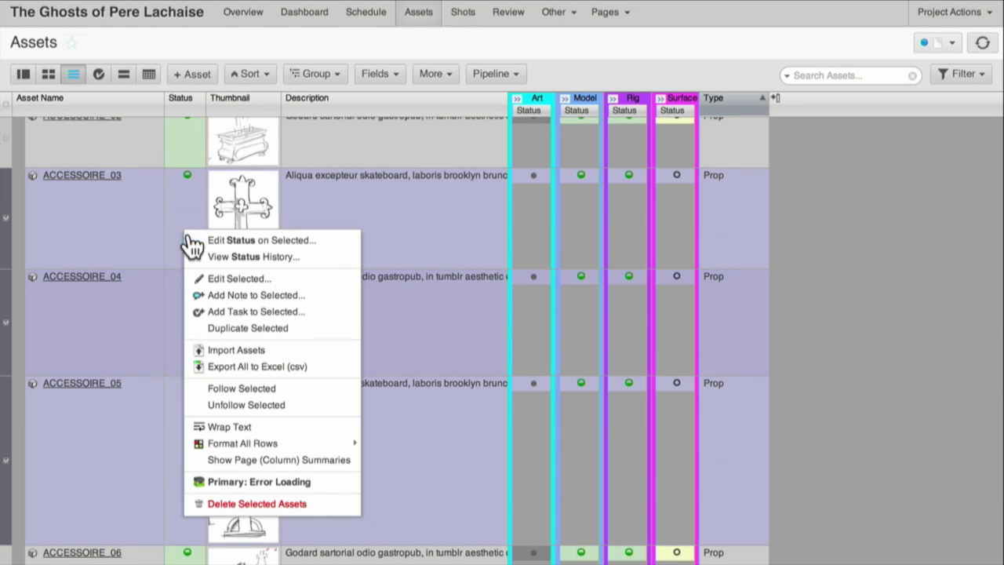
pyautogui.click(194, 245)
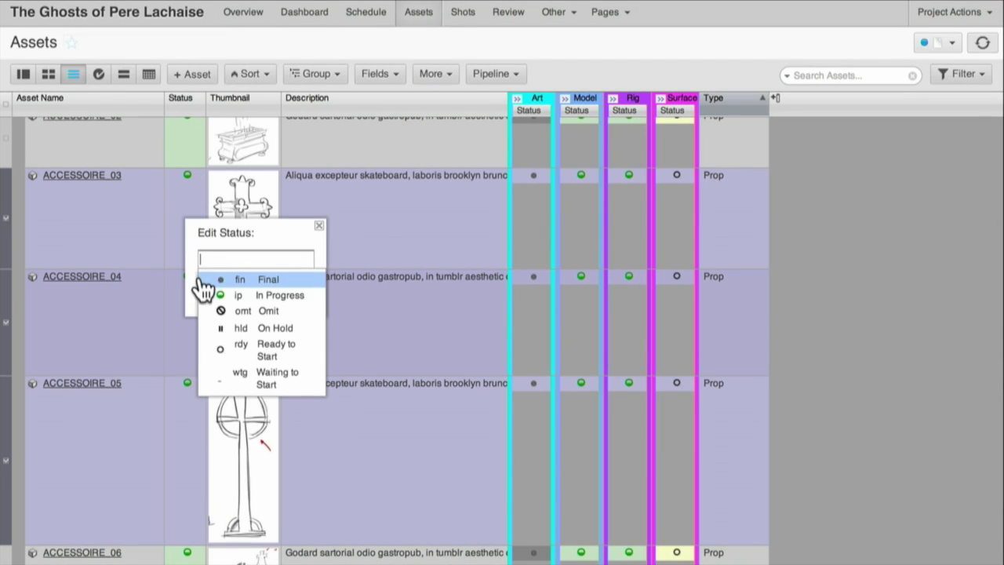
pyautogui.click(223, 326)
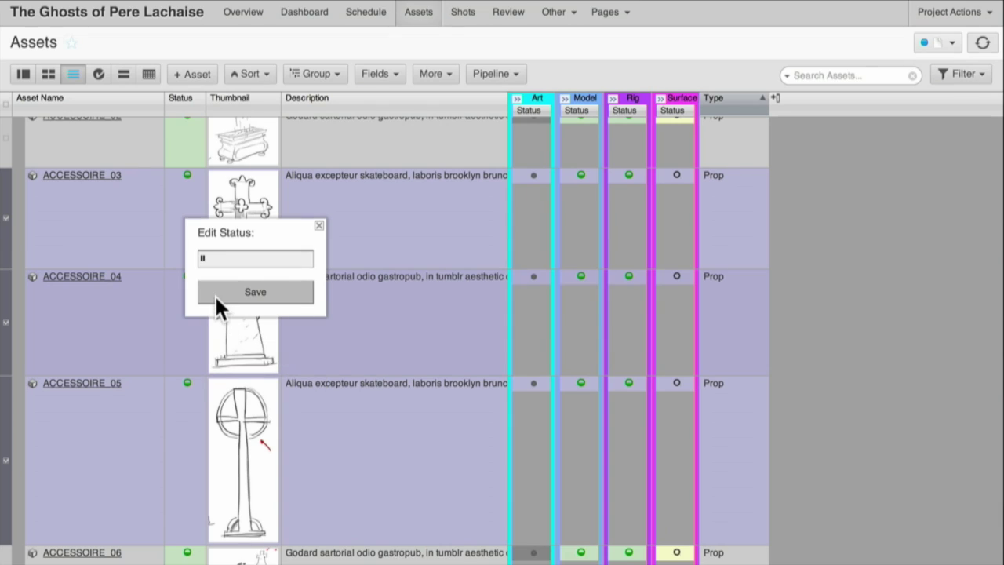
pyautogui.click(215, 295)
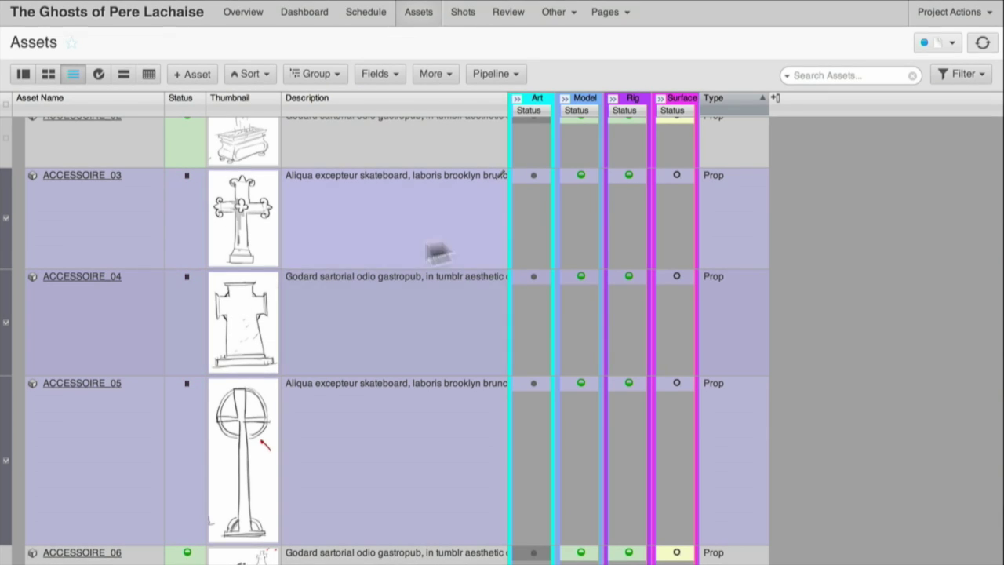
# Filter the asset list to show only assets with the On Hold status
pyautogui.click(943, 86)
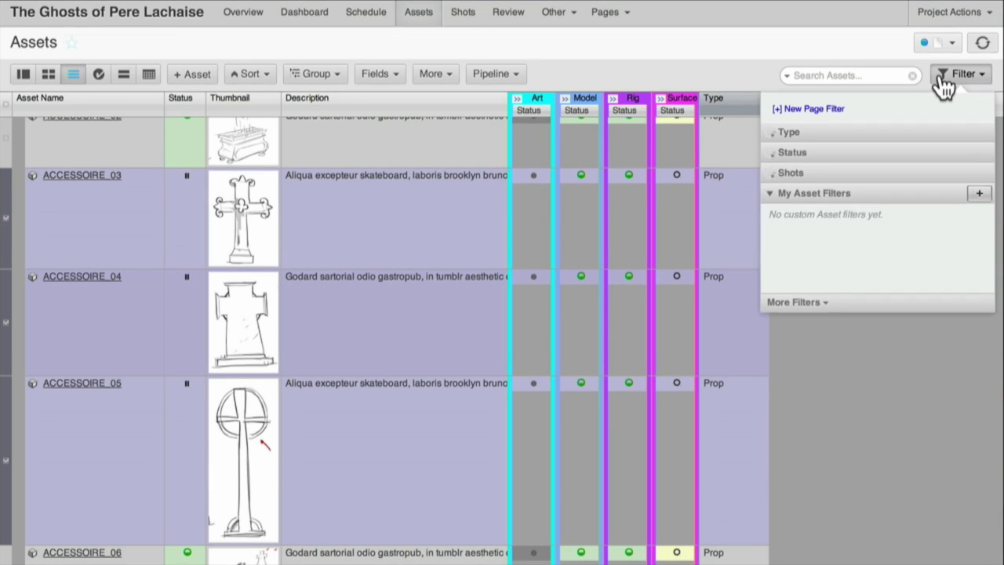
pyautogui.click(772, 248)
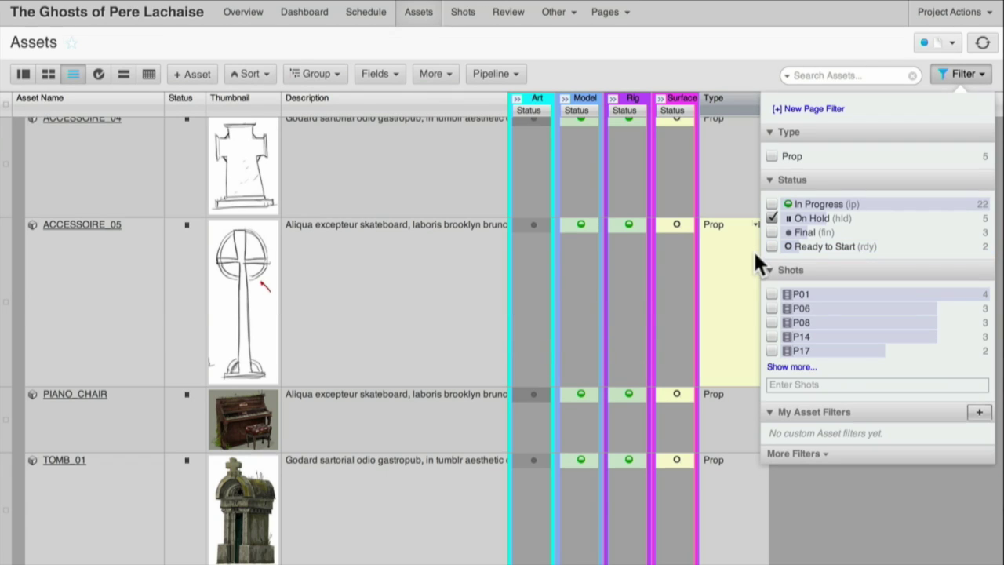
pyautogui.click(744, 252)
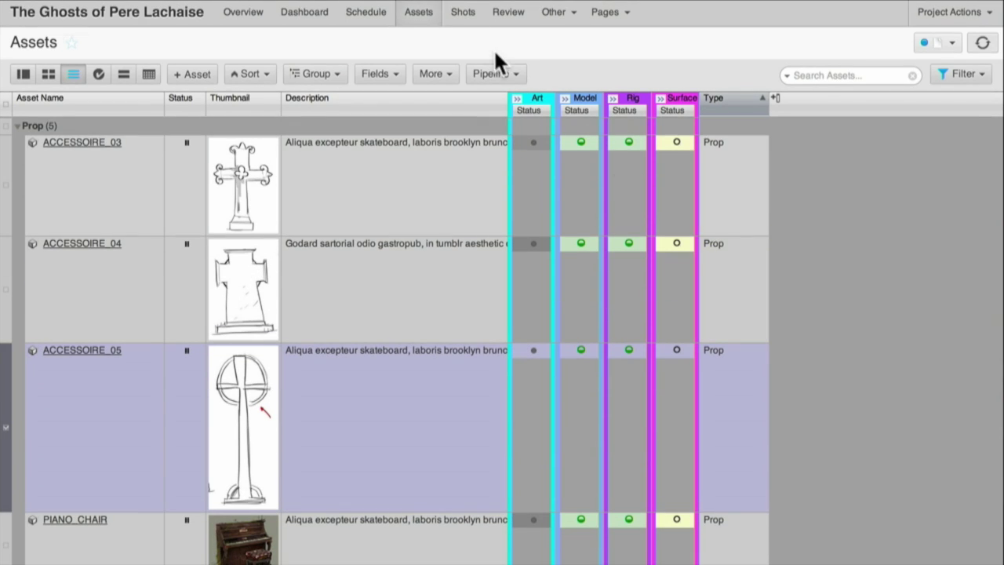
# Open shot P04 from the project's shots and review its recent activity, latest version and tasks
pyautogui.click(469, 22)
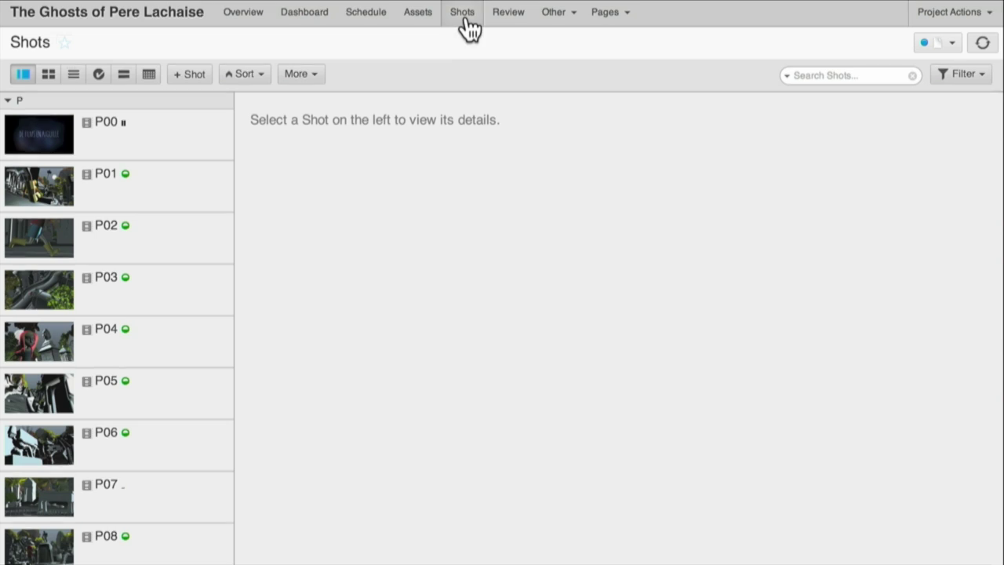
pyautogui.click(145, 358)
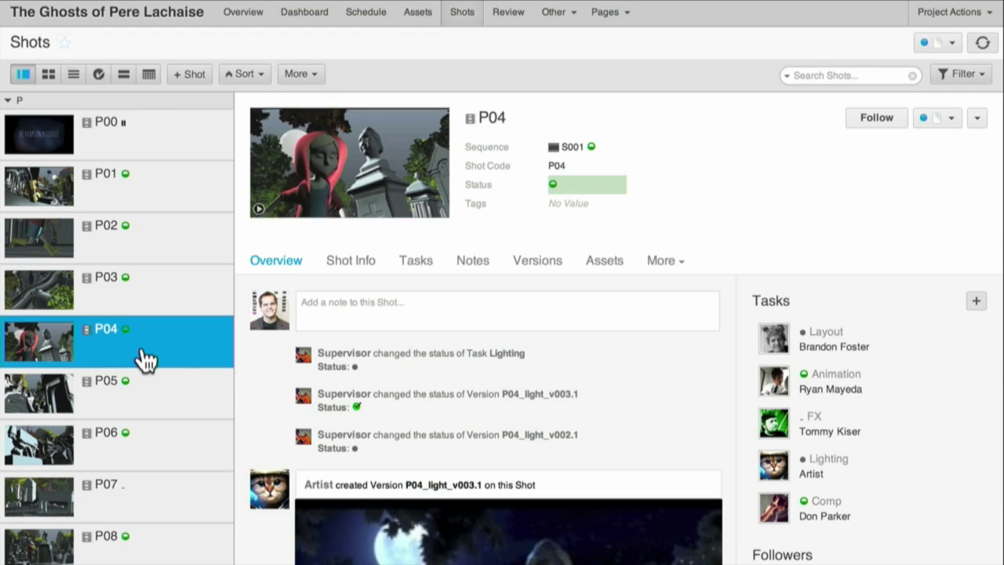
pyautogui.scroll(-3, 258, 366)
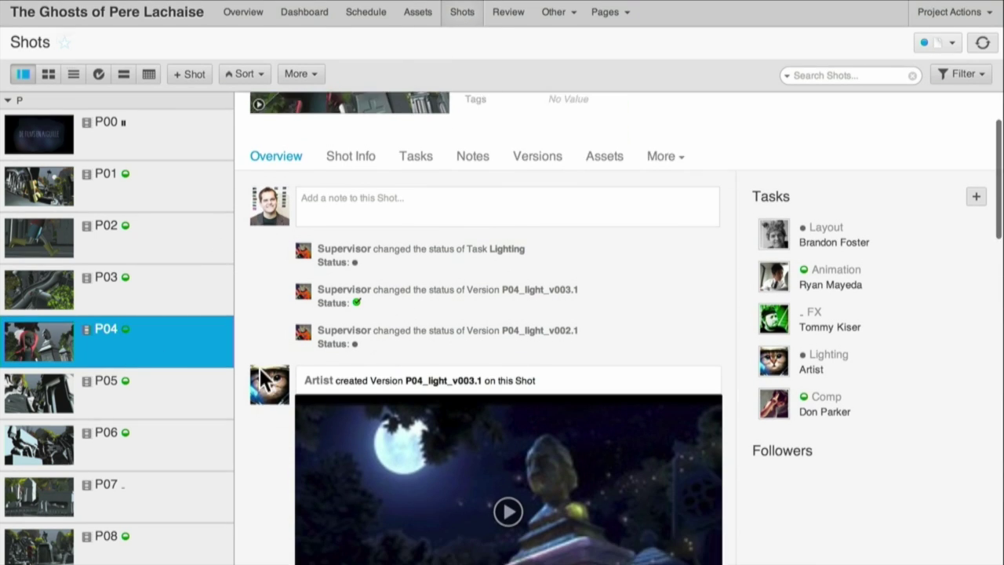
pyautogui.scroll(-2, 261, 374)
pyautogui.scroll(5, 261, 374)
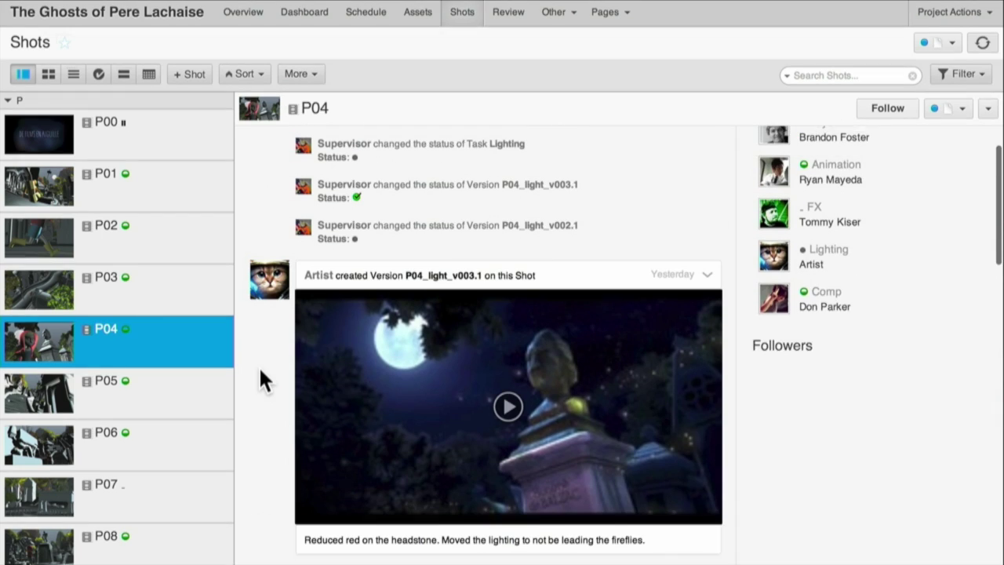
pyautogui.scroll(2, 260, 374)
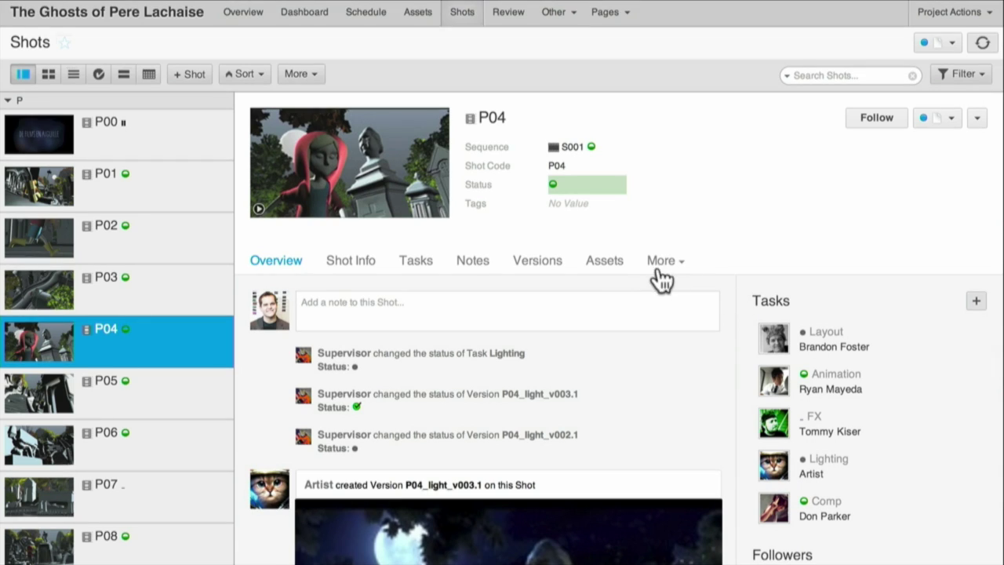
# Show the assets linked to shot P04 as a list and open the LUCIE character asset
pyautogui.click(616, 264)
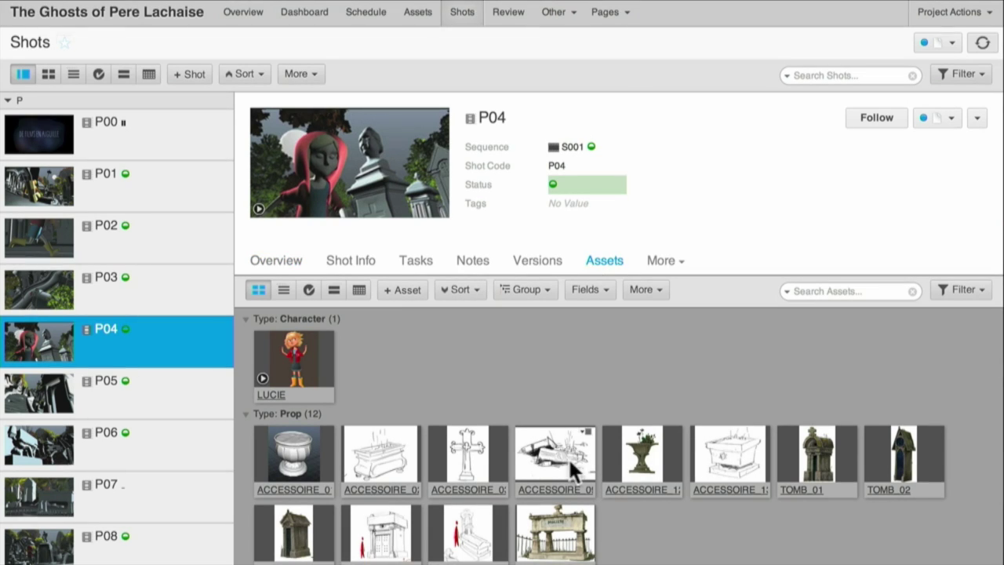
pyautogui.click(284, 291)
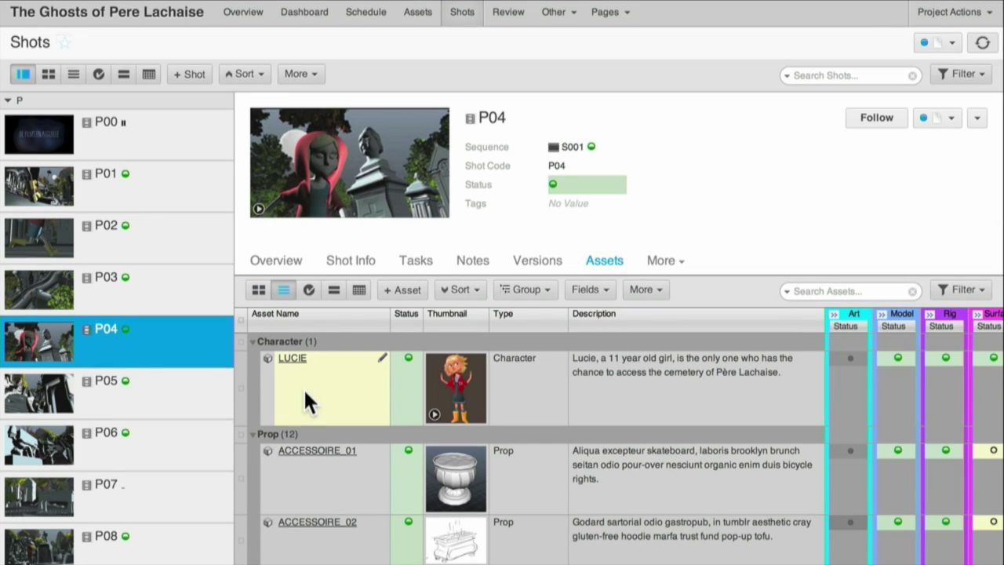
pyautogui.click(294, 361)
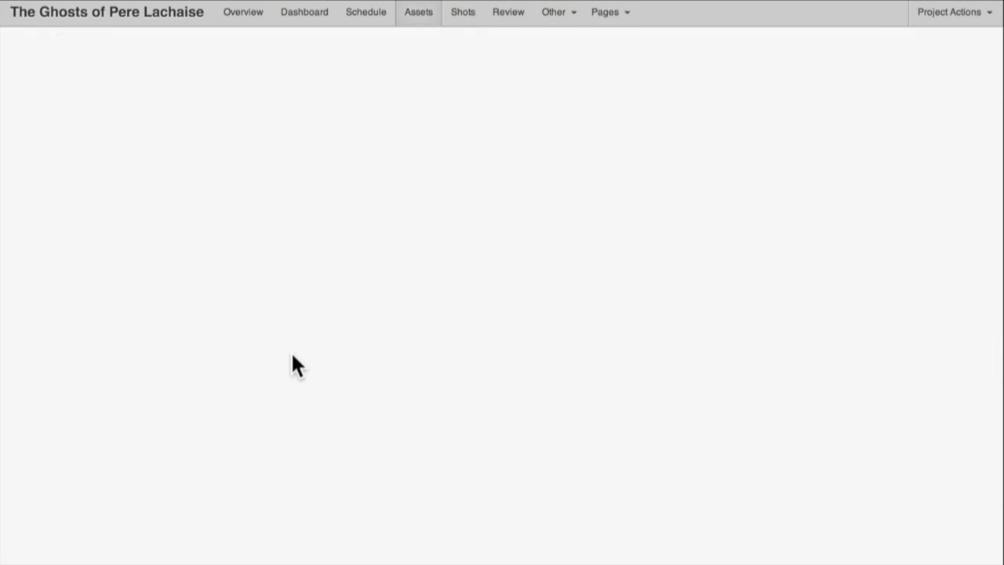
# Read through the notes and activity on the LUCIE asset, and view the shots it is linked to
pyautogui.scroll(-3, 295, 365)
pyautogui.scroll(-10, 292, 357)
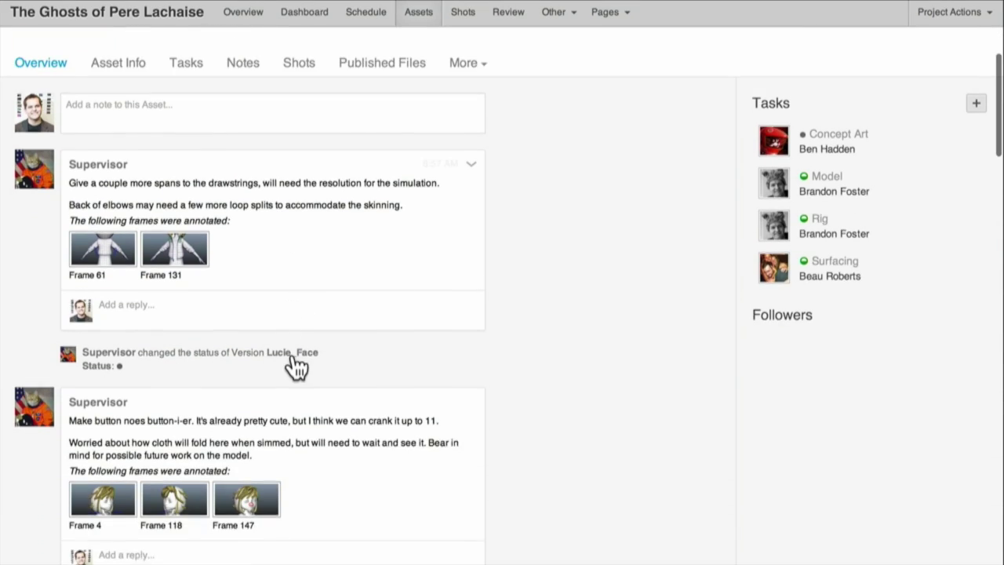
pyautogui.scroll(13, 292, 357)
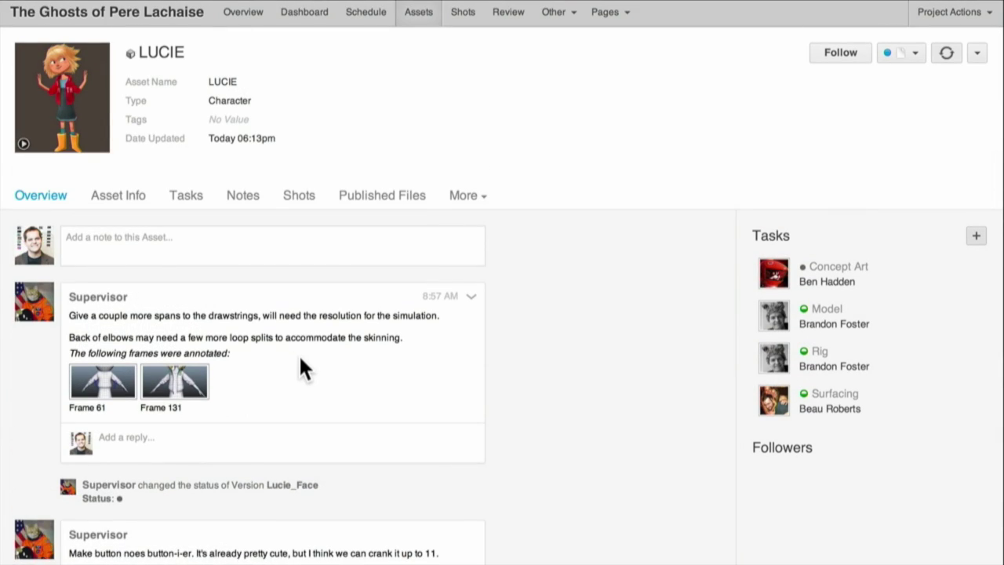
pyautogui.click(308, 198)
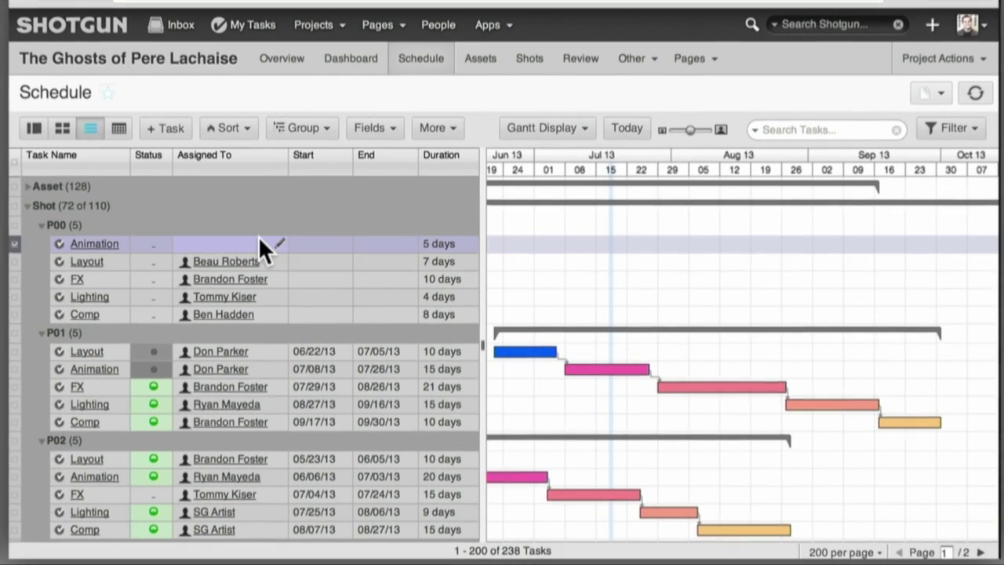
# Assign shot P00's Animation task to the artist who handles P02's Animation task, and set its start date to 07/22/13
pyautogui.click(342, 272)
pyautogui.write('ryan')
pyautogui.press('Return')
pyautogui.press('Return')
pyautogui.click(306, 240)
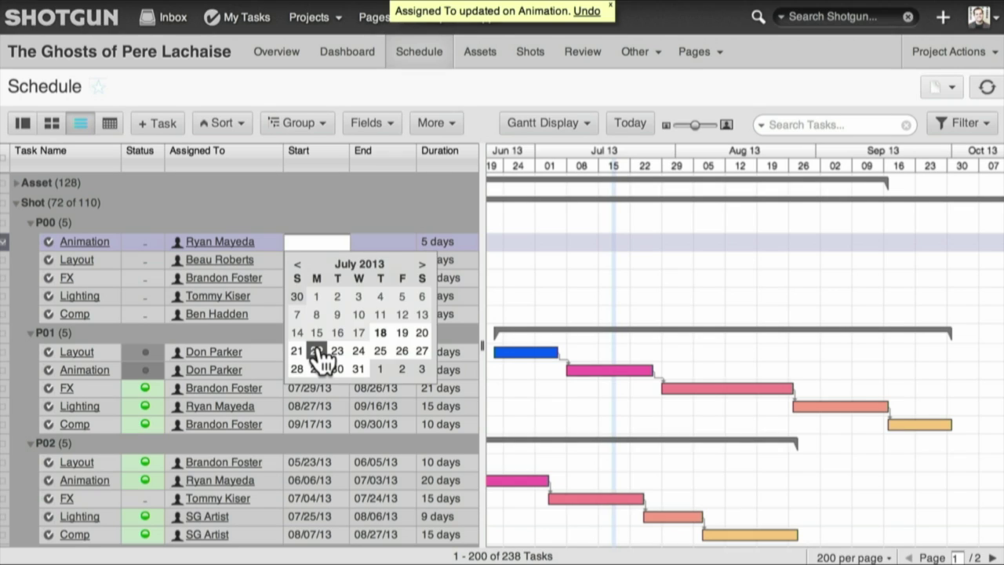
pyautogui.click(317, 349)
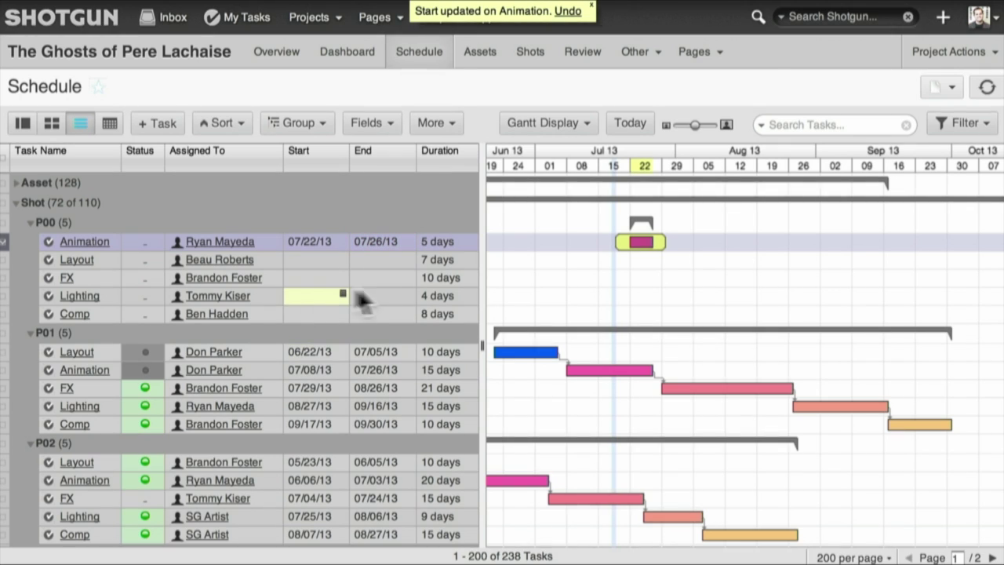
# Reschedule P00's Animation task to run from 07/21/13 to 07/30/13, and link all five P00 tasks as dependencies
pyautogui.moveTo(625, 239)
pyautogui.moveTo(629, 237); pyautogui.dragTo(729, 311)
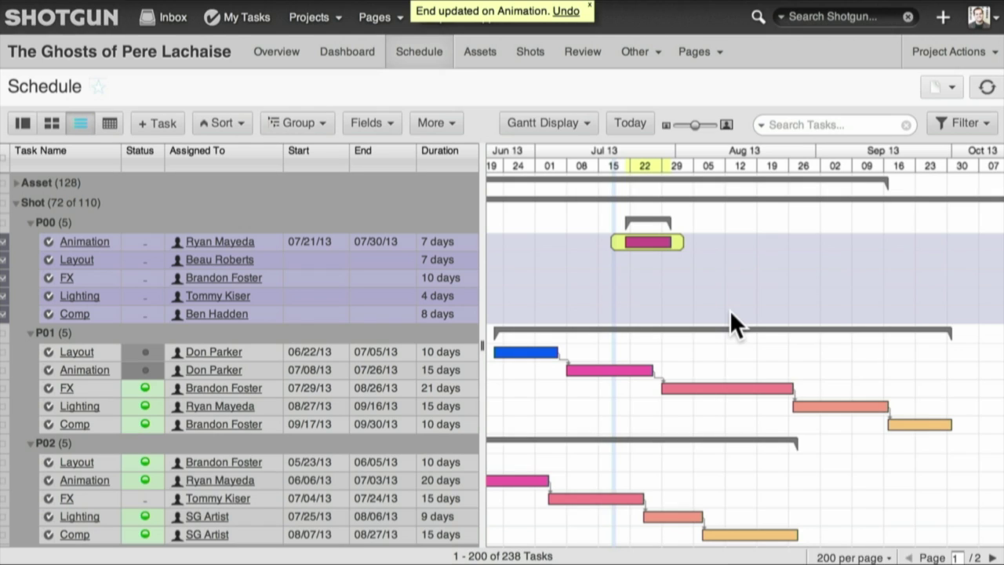
pyautogui.rightClick(730, 313)
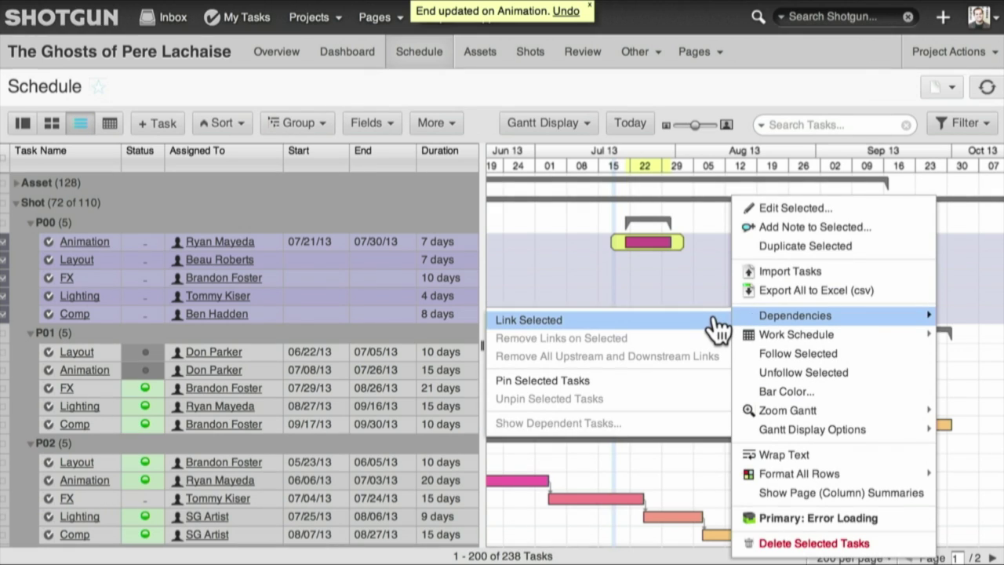
pyautogui.click(715, 320)
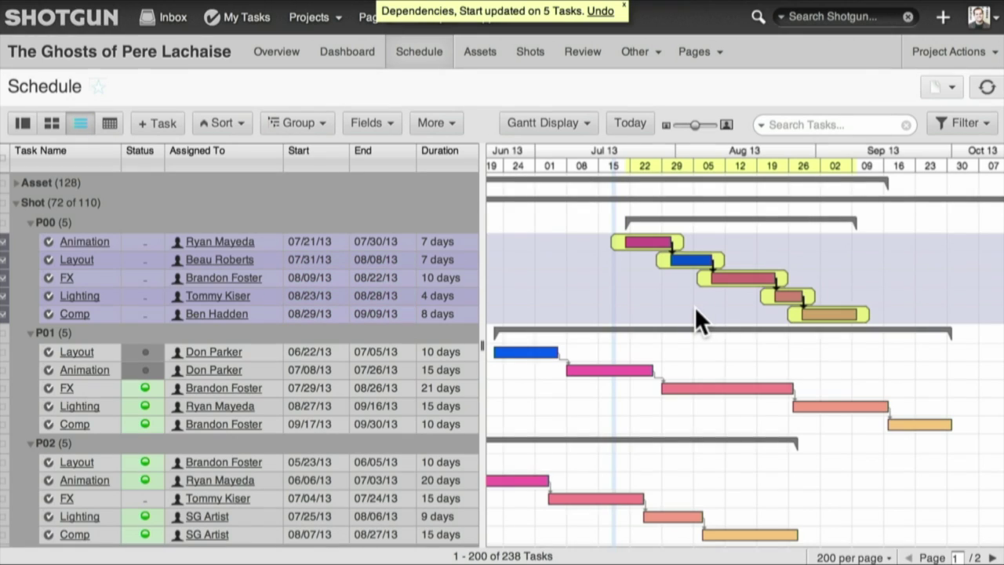
pyautogui.click(695, 308)
pyautogui.moveTo(650, 239)
pyautogui.mouseDown()
pyautogui.moveTo(669, 238)
pyautogui.moveTo(654, 239)
pyautogui.mouseUp()
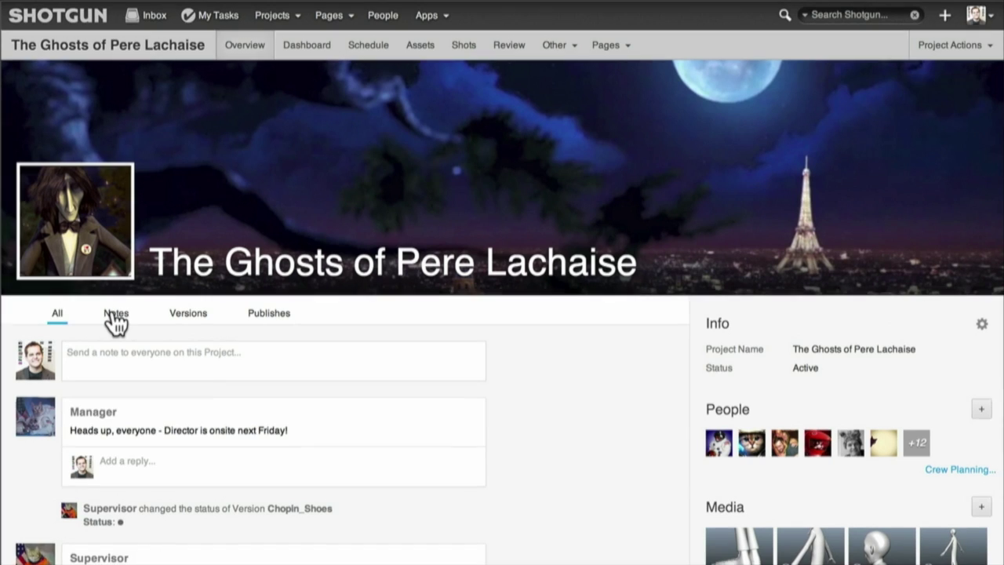
# Filter the project's activity feed to notes only and read through the supervisor's annotated feedback
pyautogui.click(192, 309)
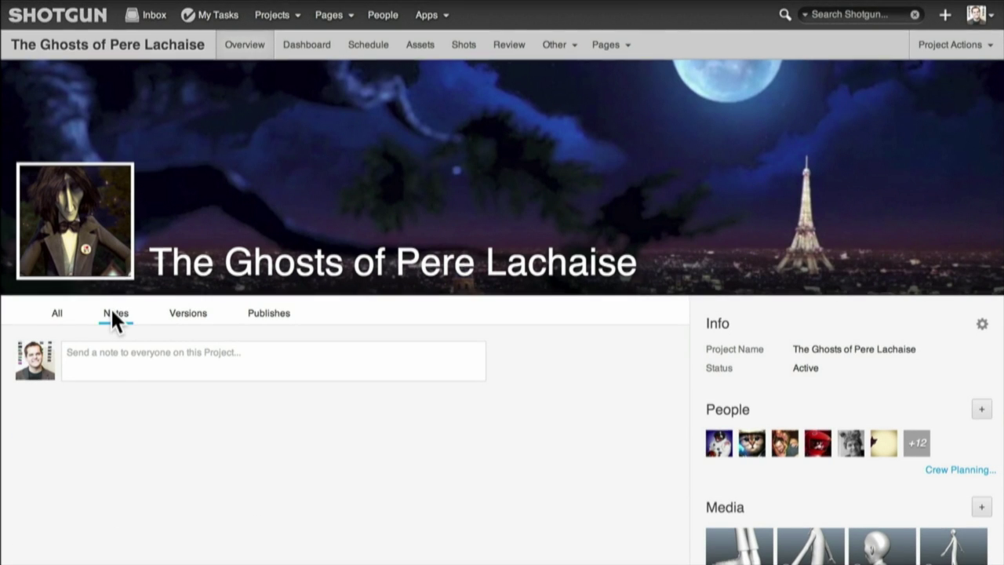
pyautogui.scroll(-2, 109, 377)
pyautogui.scroll(-4, 110, 382)
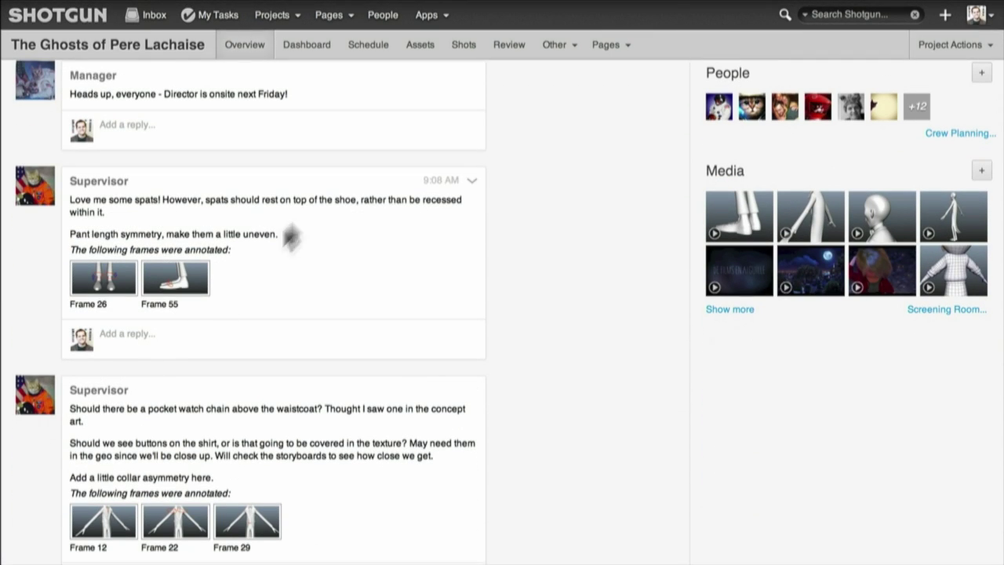
# Open shot P05 from the project's shots and reply "Nice work!" to the supervisor's note thread
pyautogui.click(455, 50)
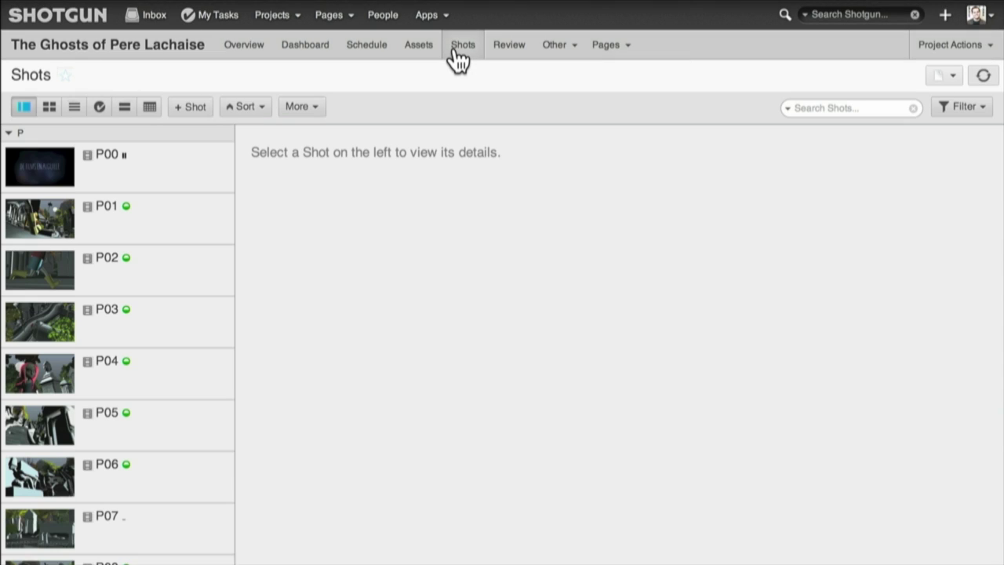
pyautogui.click(142, 433)
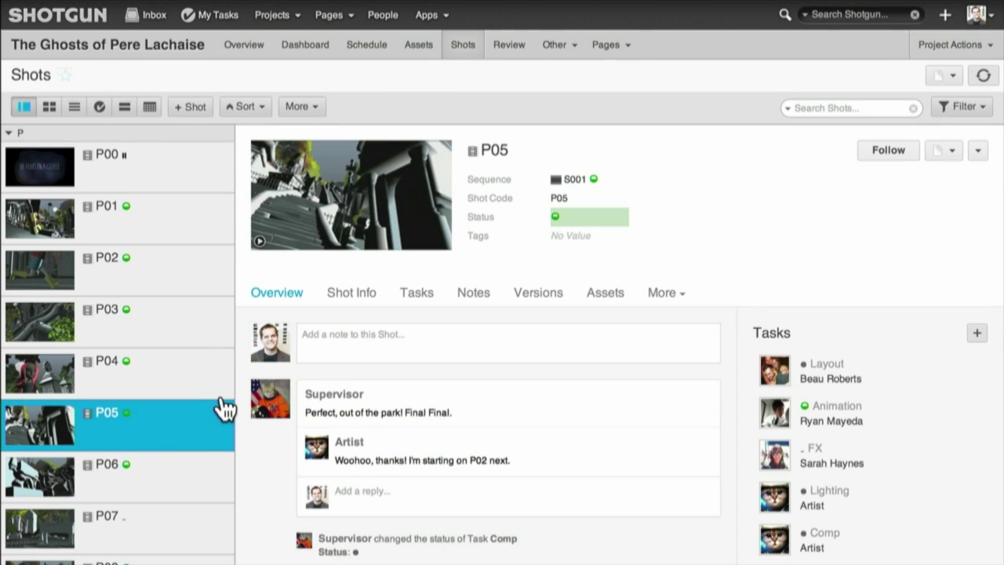
pyautogui.click(351, 490)
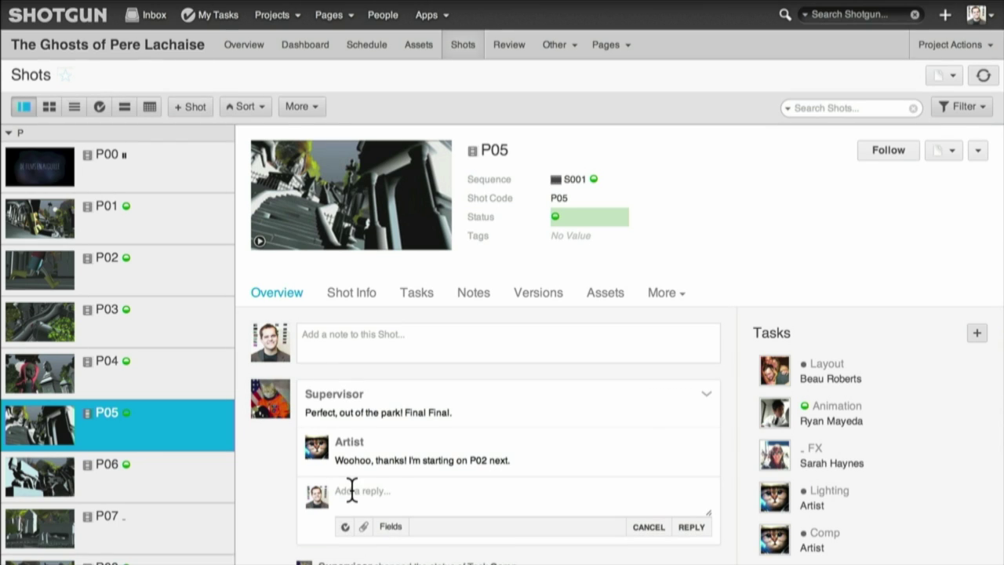
pyautogui.press('Return')
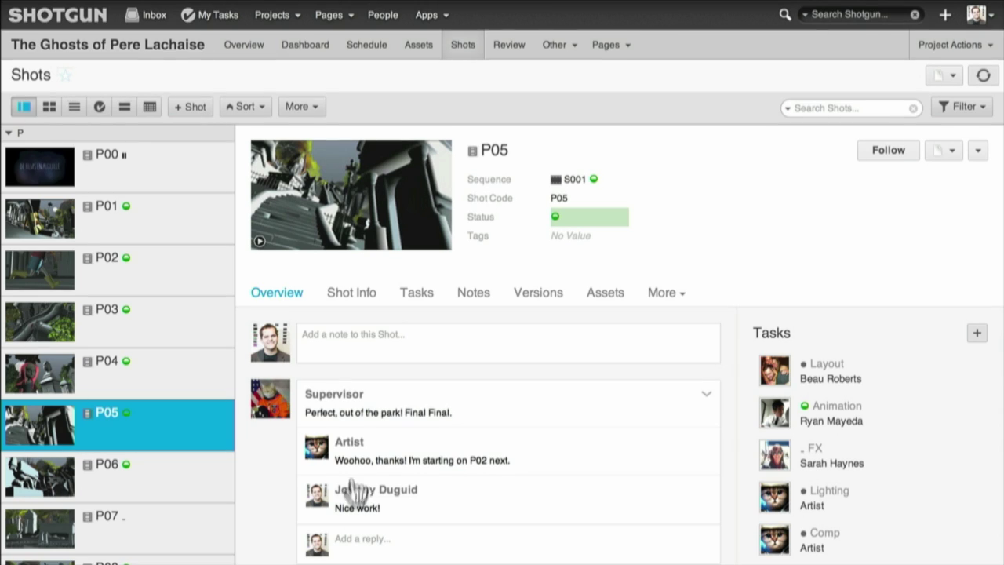
# Open the Friday Director Review playlist of The Ghosts of Pere Lachaise in the Review Notes app
pyautogui.click(429, 16)
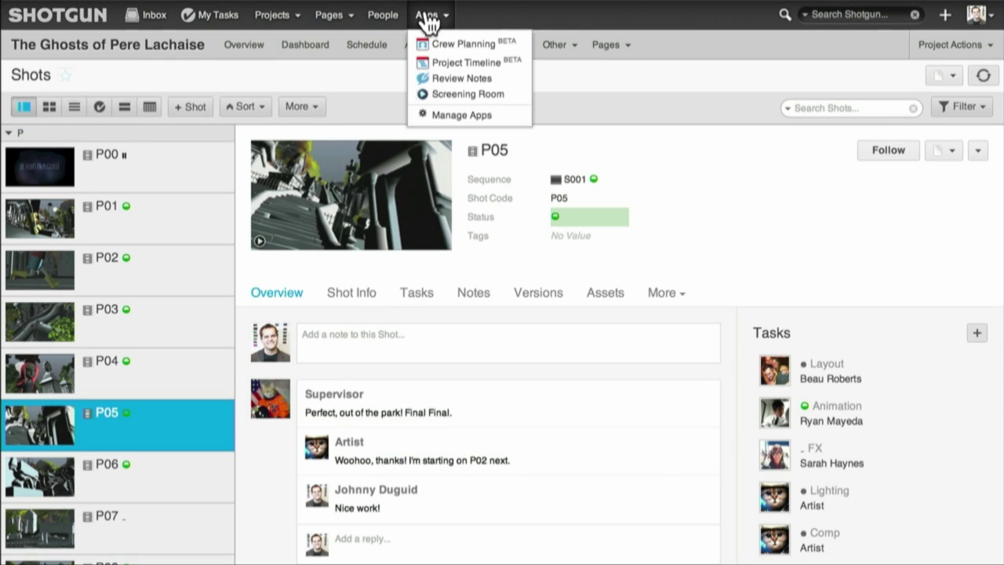
pyautogui.click(430, 78)
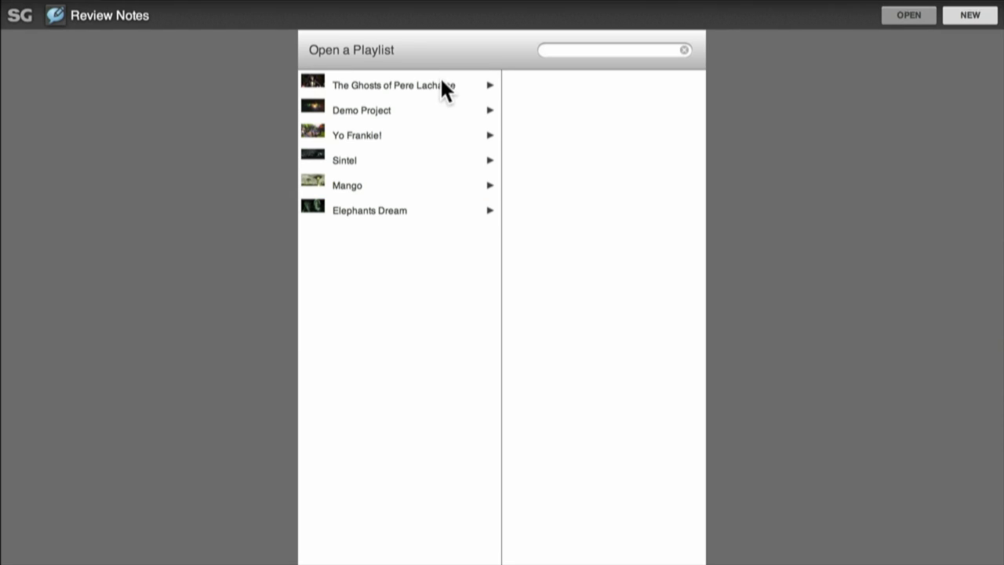
pyautogui.click(440, 84)
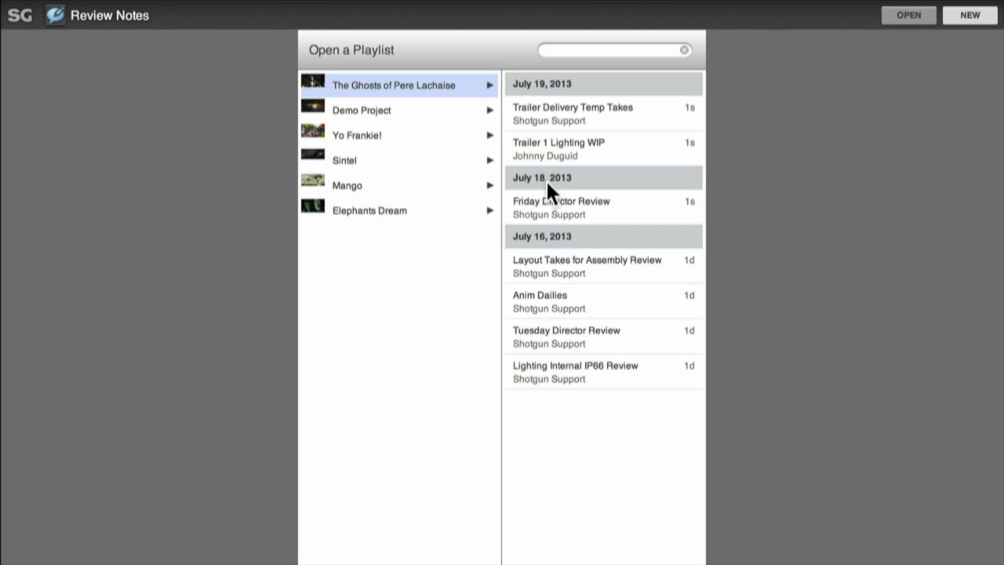
pyautogui.click(553, 208)
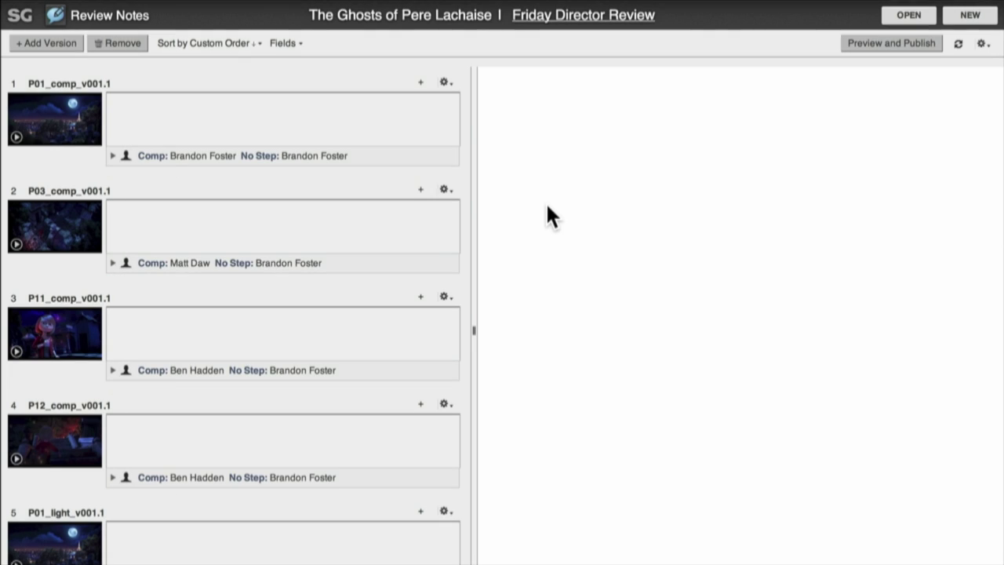
# Note "Great - approved!" on P01_comp_v001.1, "Too blue and not enough monster light." on P03_comp_v001.1, and "Almost there - add some more bounce to Lucie." on P11_comp_v001.1
pyautogui.click(421, 117)
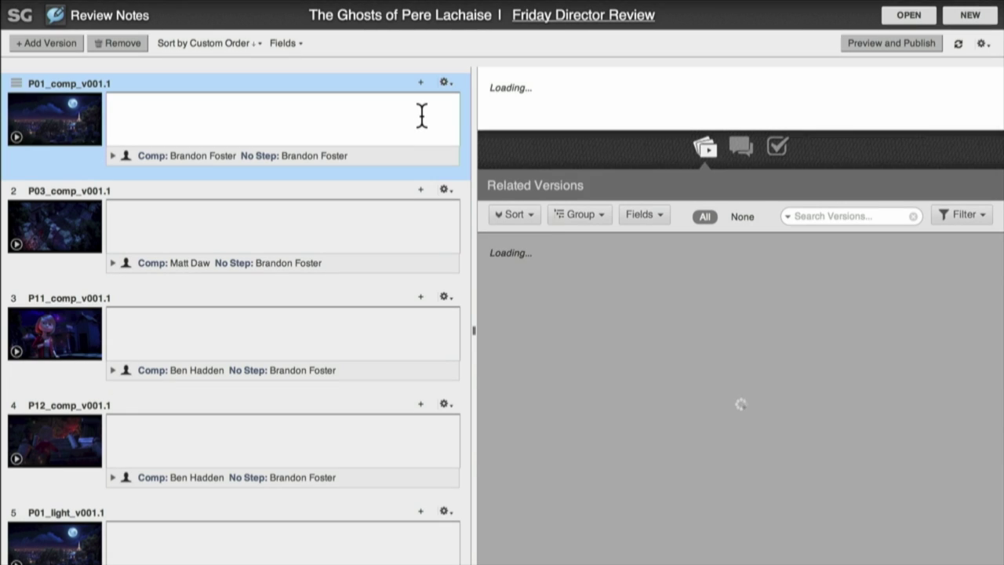
pyautogui.write('Great - approved!')
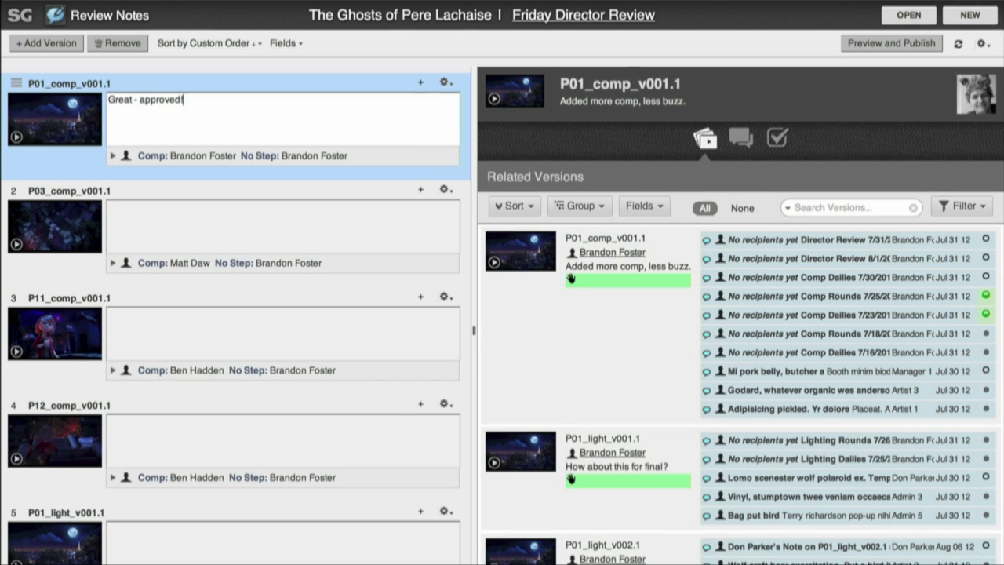
pyautogui.press('Tab')
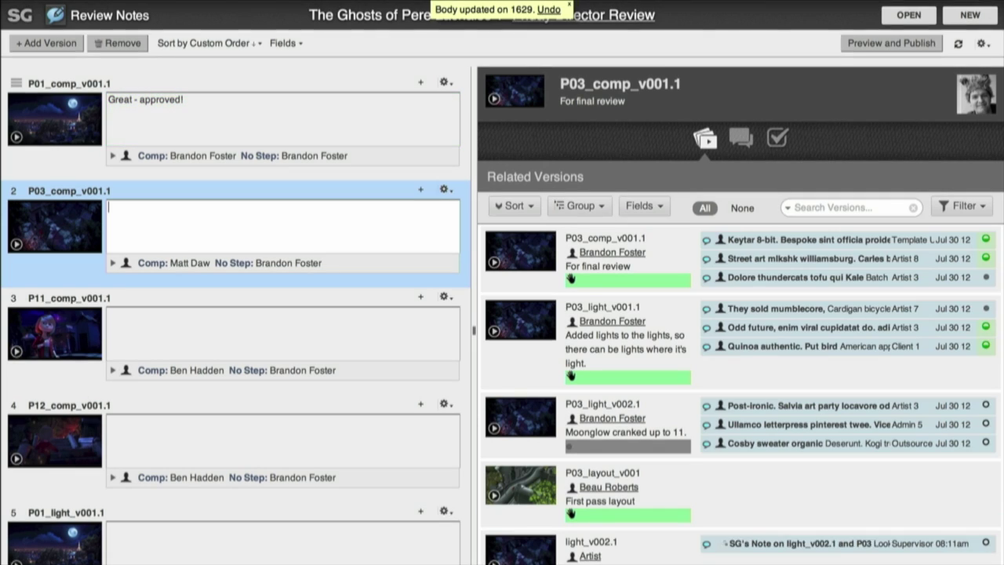
pyautogui.write('Too blue and not enough monster light.')
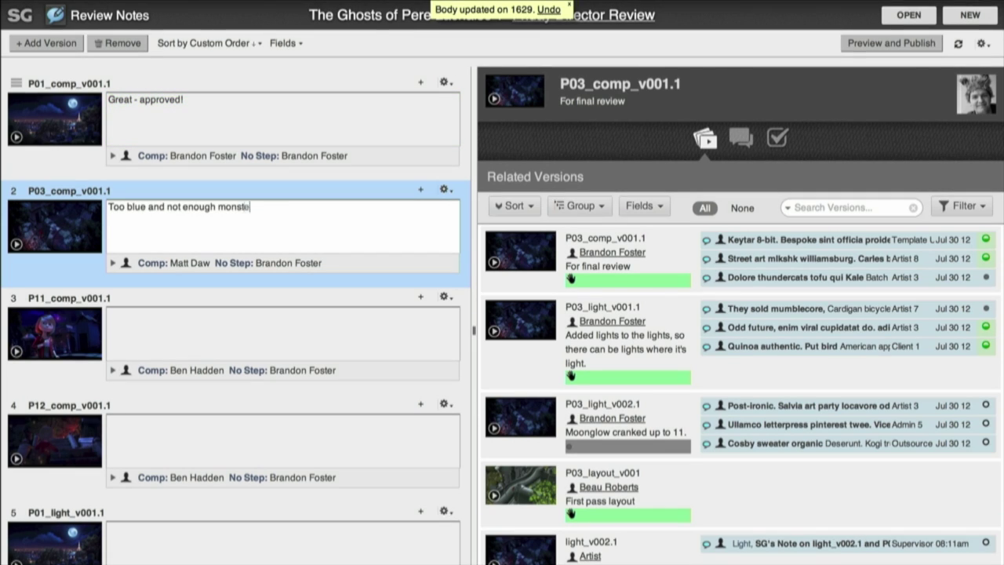
pyautogui.press('Tab')
pyautogui.write('Almost there - add some more bounce to Lucie.')
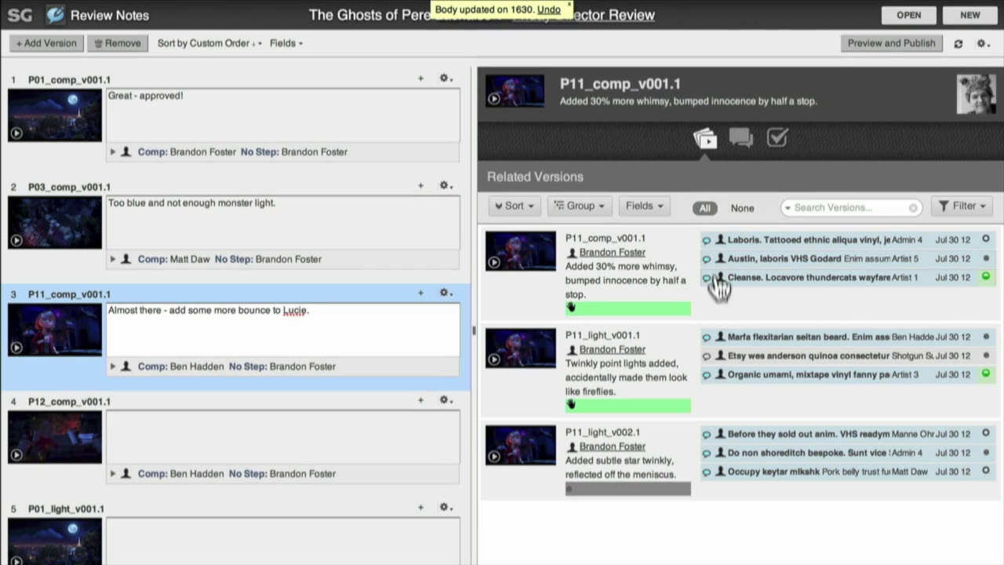
# Read an earlier note on the related version P11_light_v001.1 and preview the playlist's review notes for publishing
pyautogui.click(743, 357)
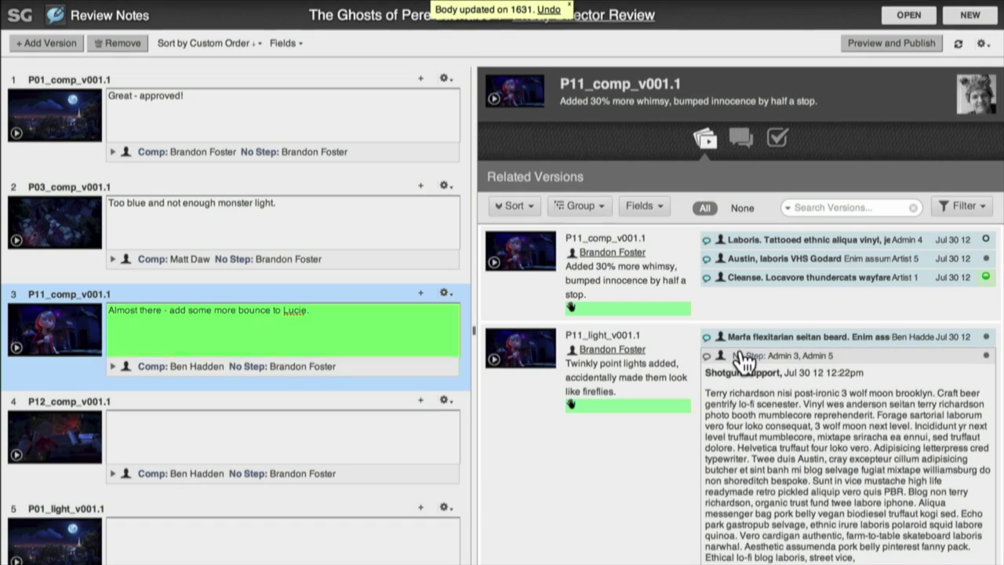
pyautogui.click(886, 41)
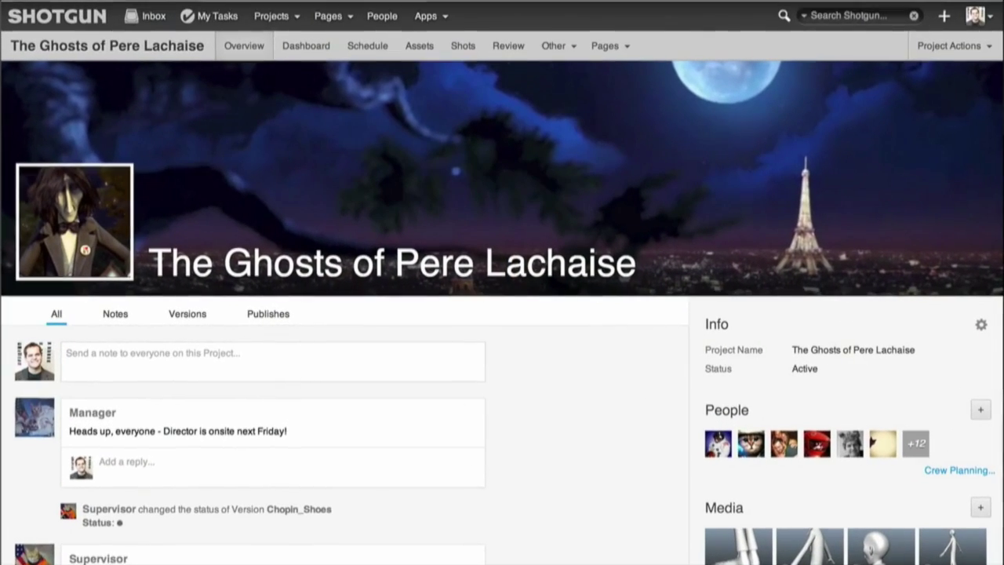
# Create a new shot page named My Shot Report in The Ghosts of Pere Lachaise project
pyautogui.click(944, 16)
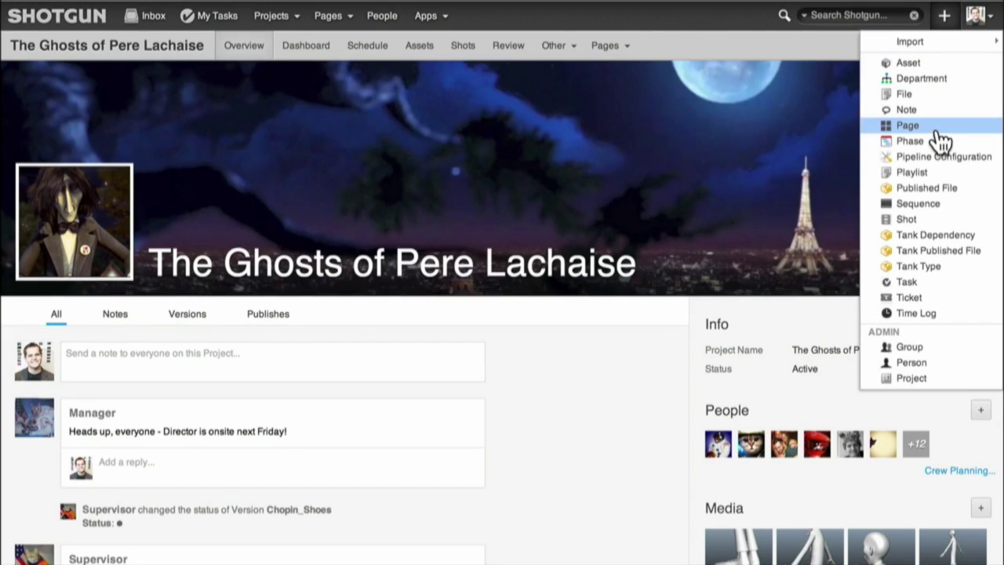
pyautogui.click(938, 127)
pyautogui.write('My Shot Report')
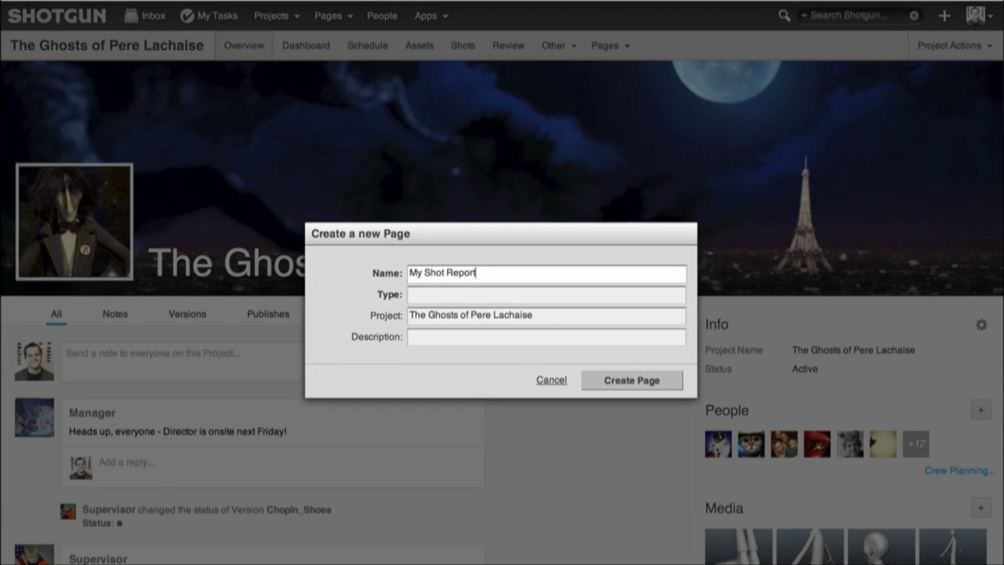
pyautogui.press('Tab')
pyautogui.write('sho')
pyautogui.press('Return')
pyautogui.press('Tab')
pyautogui.press('Return')
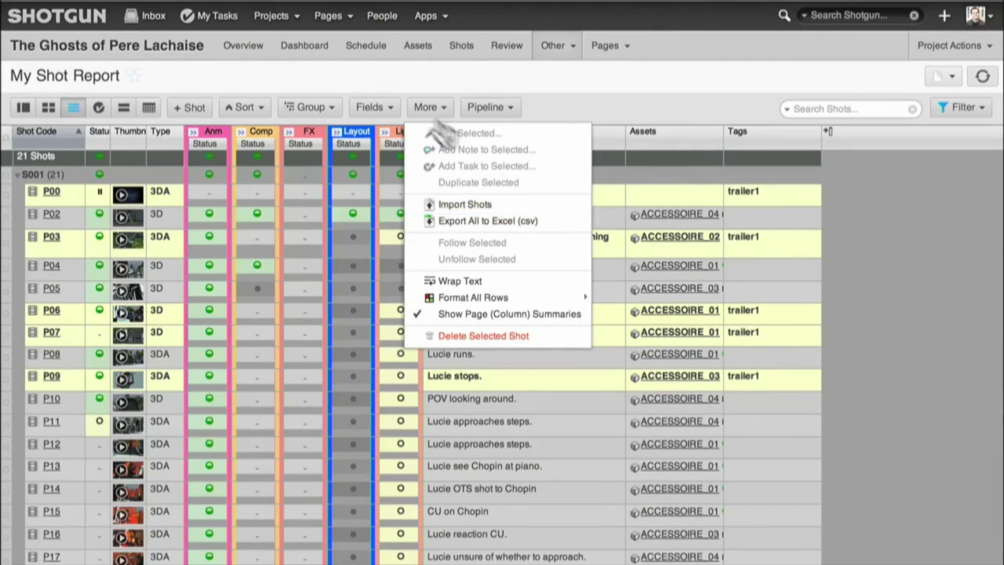
# Look over the favorite, recently viewed and personal pages available across the site
pyautogui.click(334, 27)
pyautogui.click(328, 17)
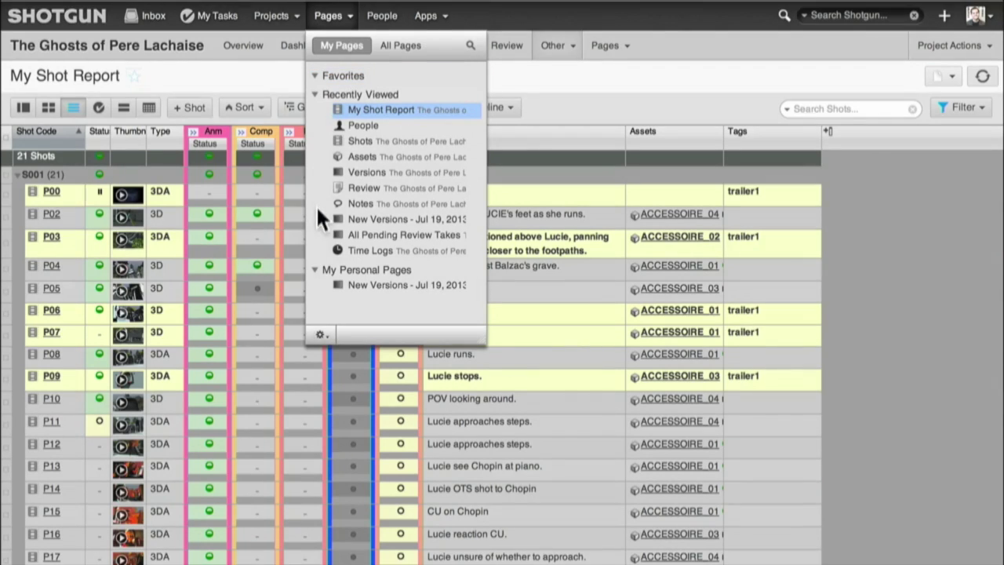
pyautogui.click(336, 23)
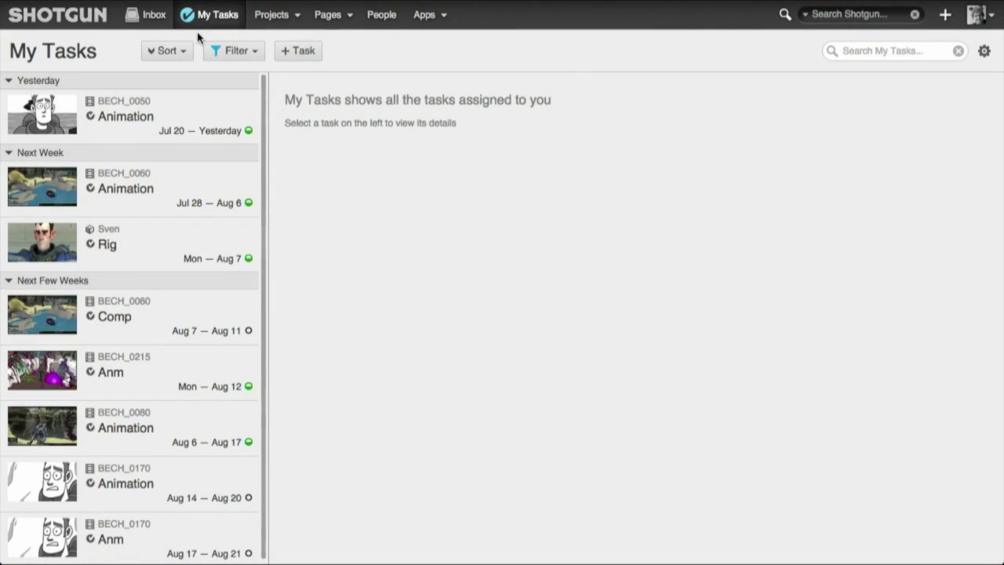
# Open the BECH_0060 Animation task from the assigned tasks and review the shot's activity, published files and task details
pyautogui.click(177, 182)
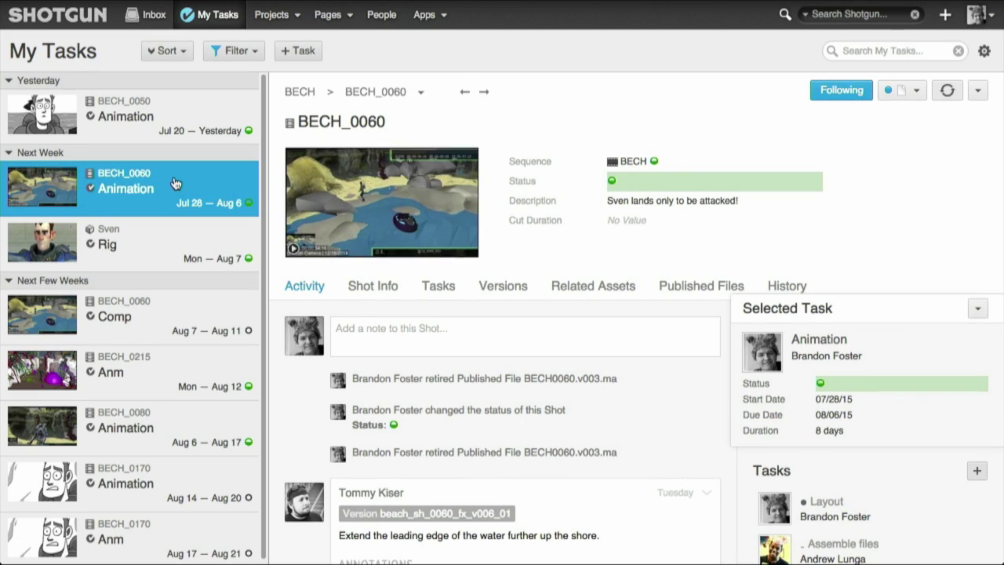
pyautogui.scroll(-3, 701, 423)
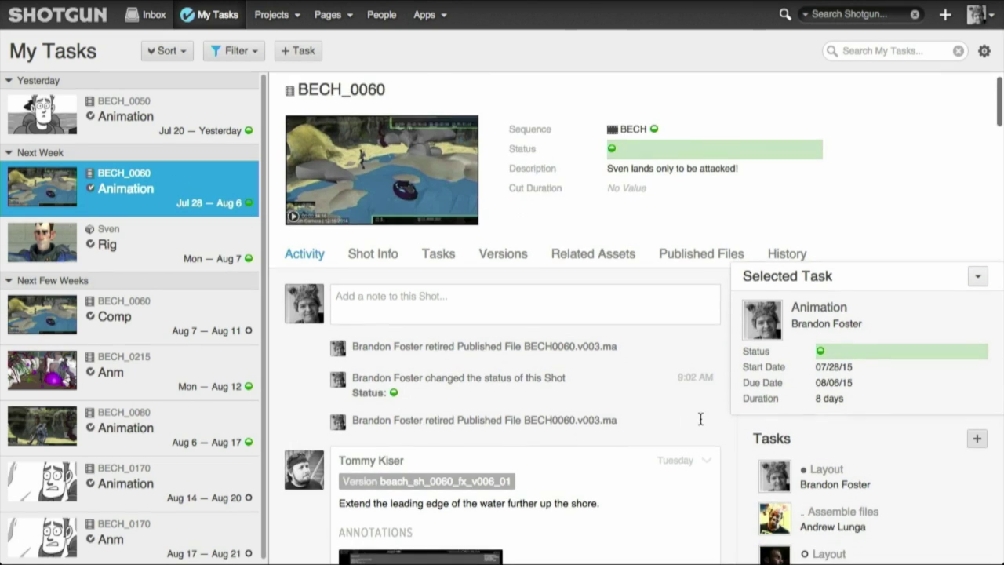
pyautogui.scroll(-10, 700, 424)
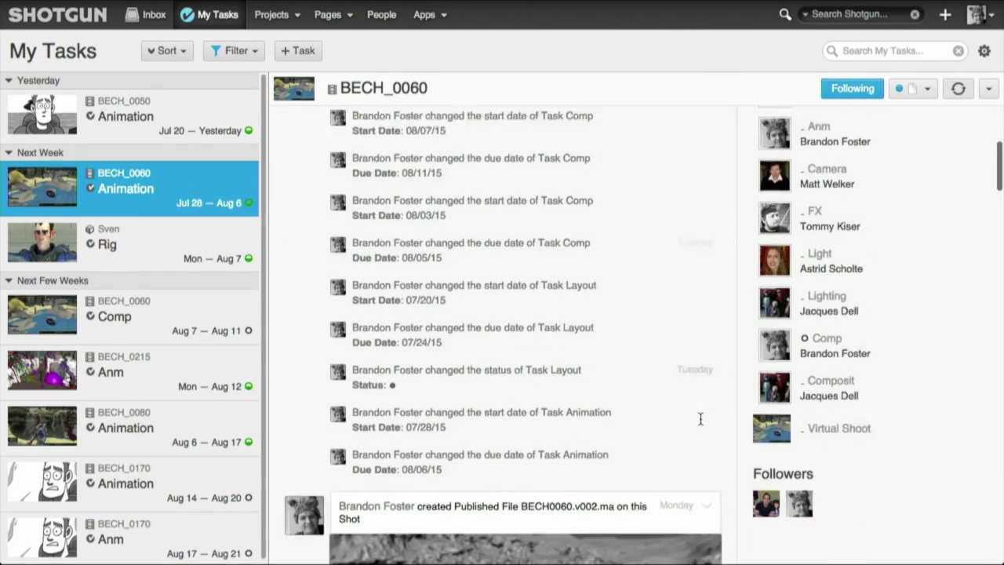
pyautogui.scroll(-2, 700, 424)
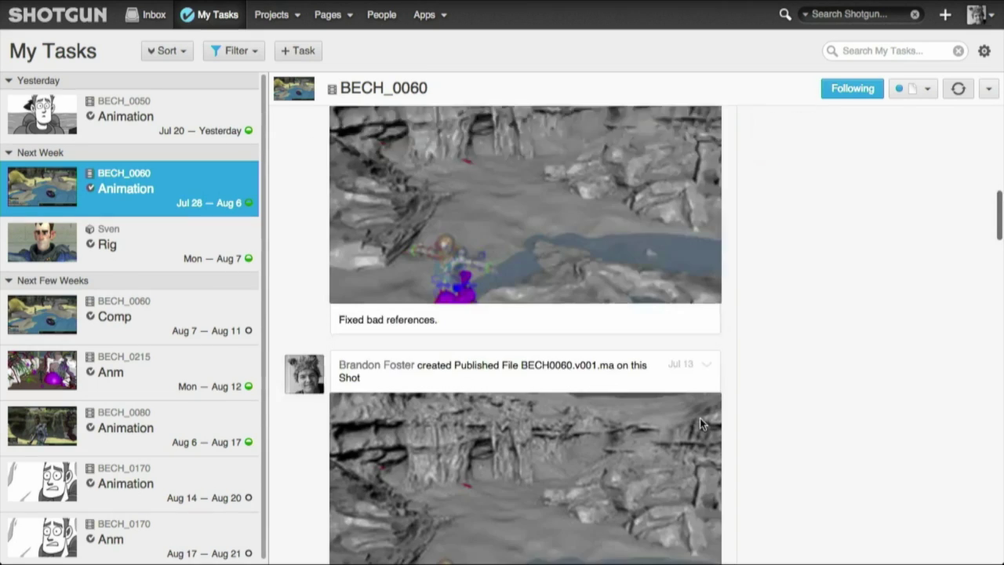
pyautogui.scroll(6, 701, 423)
pyautogui.scroll(10, 700, 423)
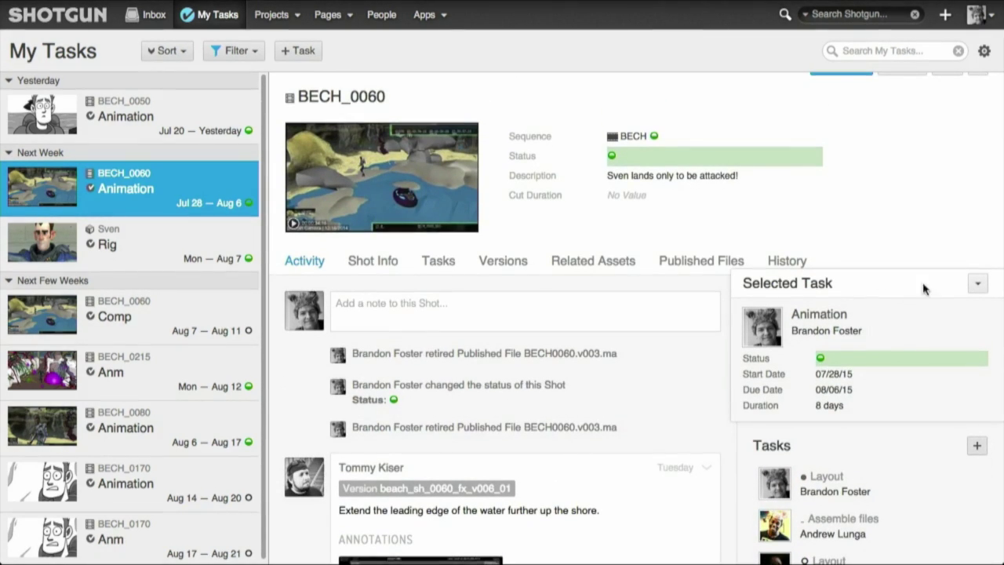
# Launch Maya from the selected Animation task and open the work file BECH0060, v003
pyautogui.click(977, 283)
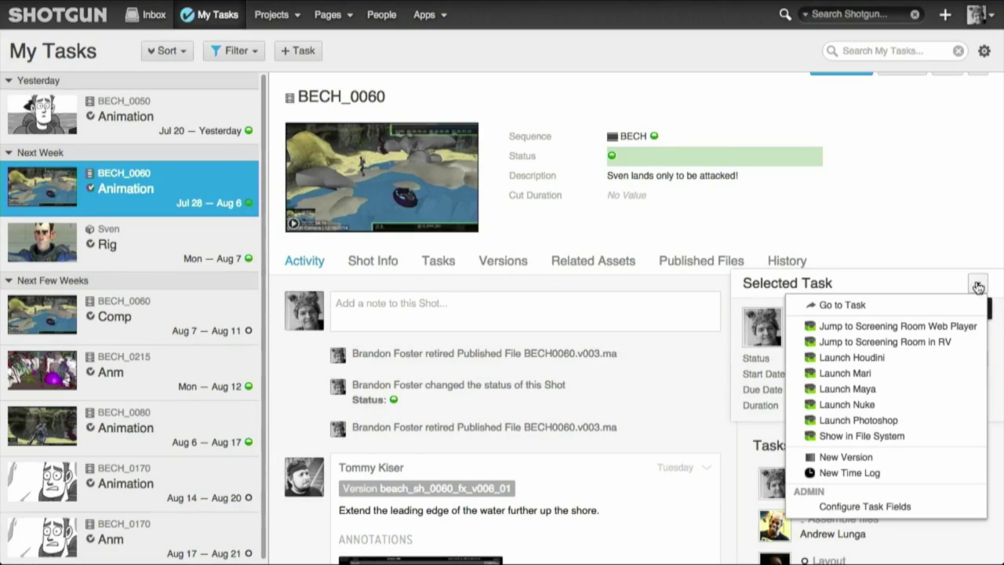
pyautogui.click(961, 388)
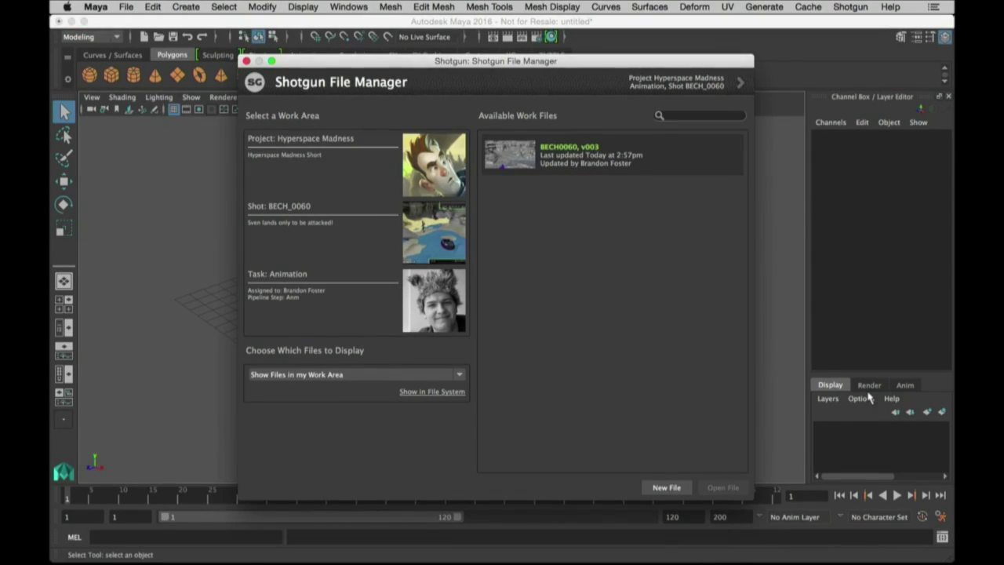
pyautogui.click(717, 166)
pyautogui.click(713, 488)
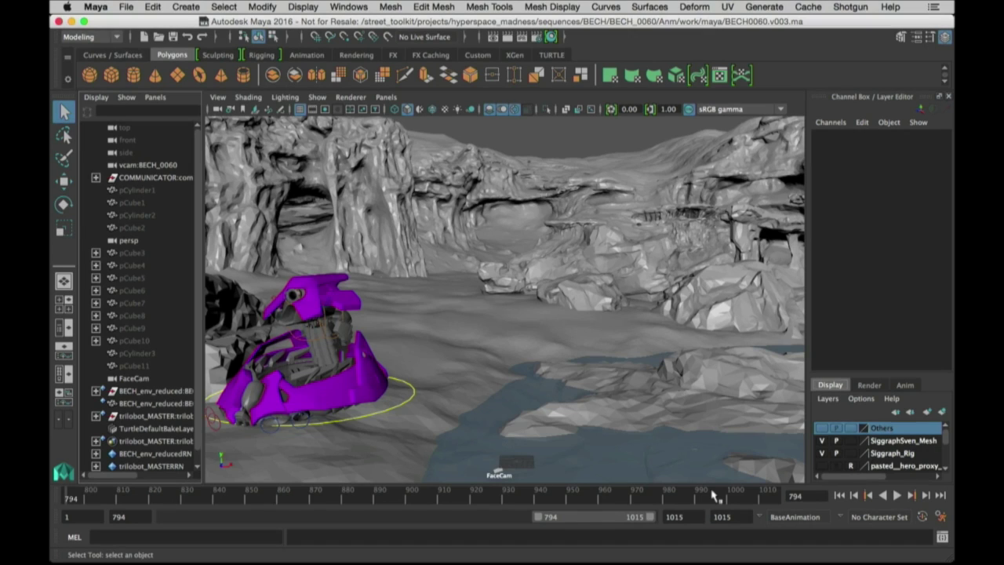
# Open the Shotgun Loader and browse the character assets to the published files of Sven
pyautogui.click(860, 8)
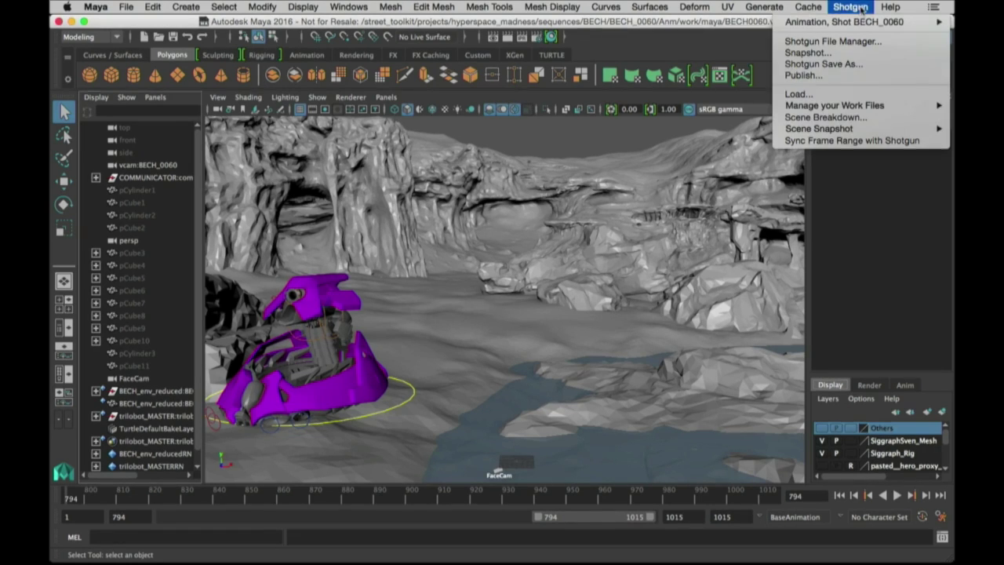
pyautogui.click(844, 94)
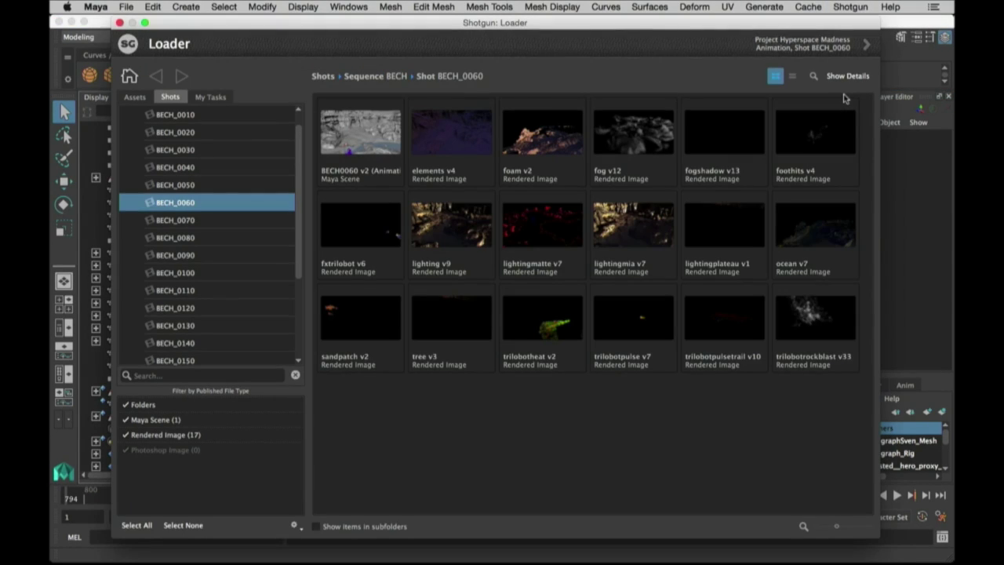
pyautogui.click(140, 98)
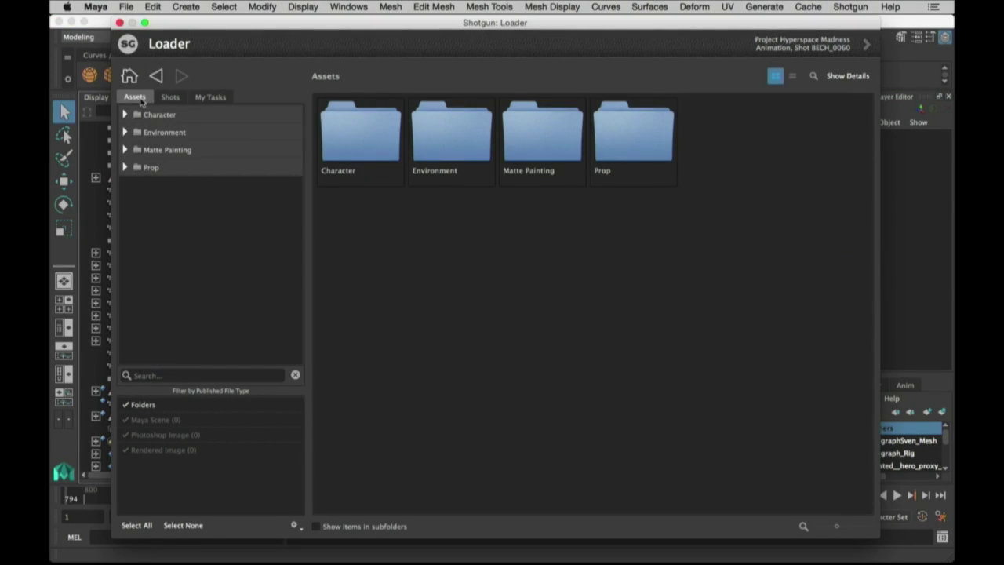
pyautogui.click(124, 115)
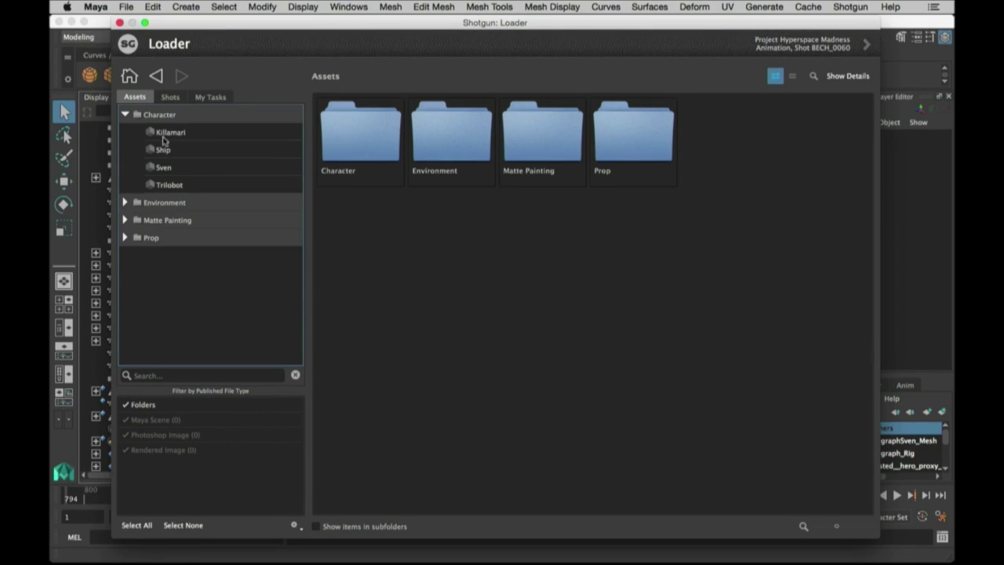
pyautogui.click(216, 187)
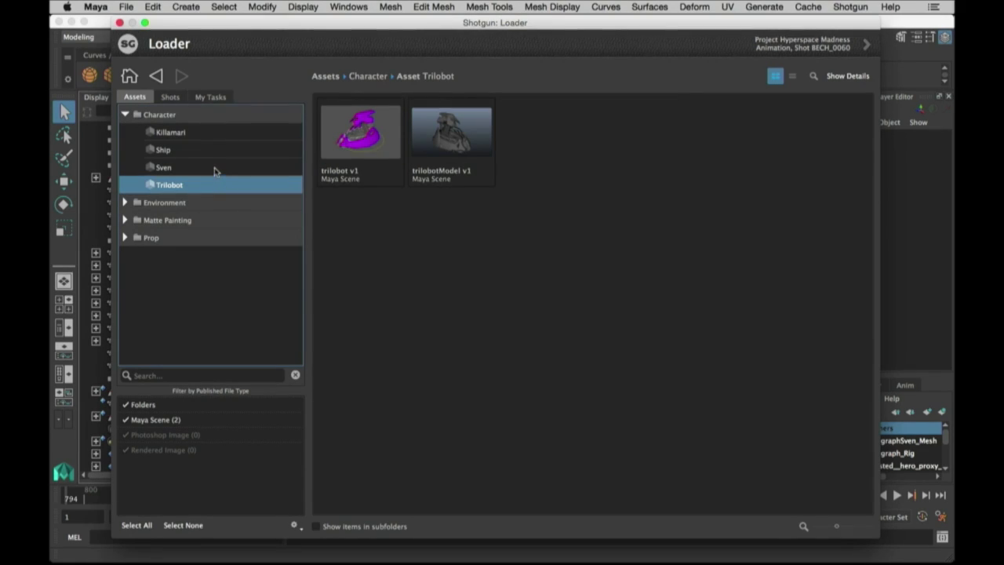
pyautogui.click(217, 169)
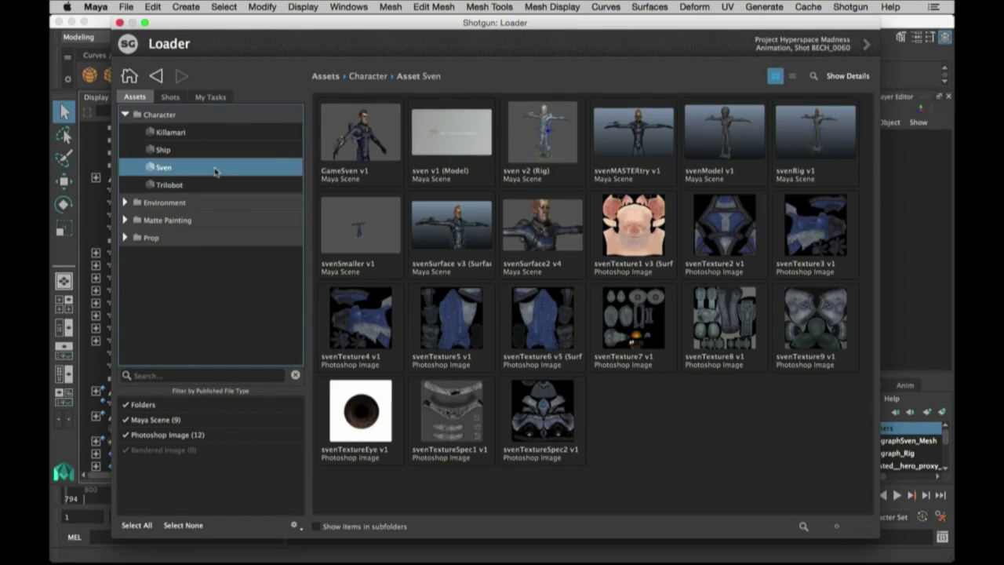
# Create a reference to the published sven v2 (Rig) Maya scene in the BECH_0060 animation scene
pyautogui.click(508, 107)
pyautogui.moveTo(511, 29); pyautogui.dragTo(549, 402)
pyautogui.click(609, 547)
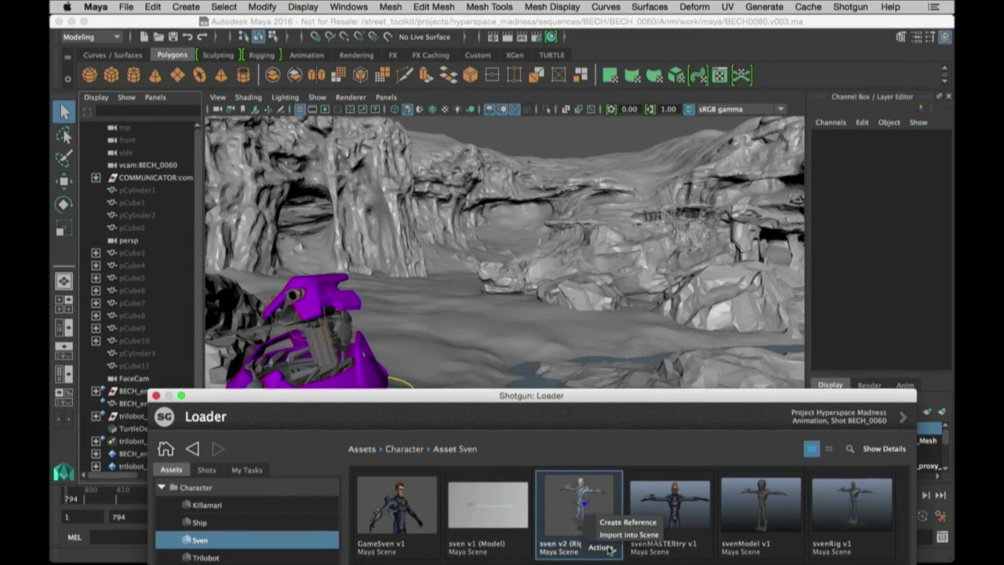
pyautogui.click(598, 522)
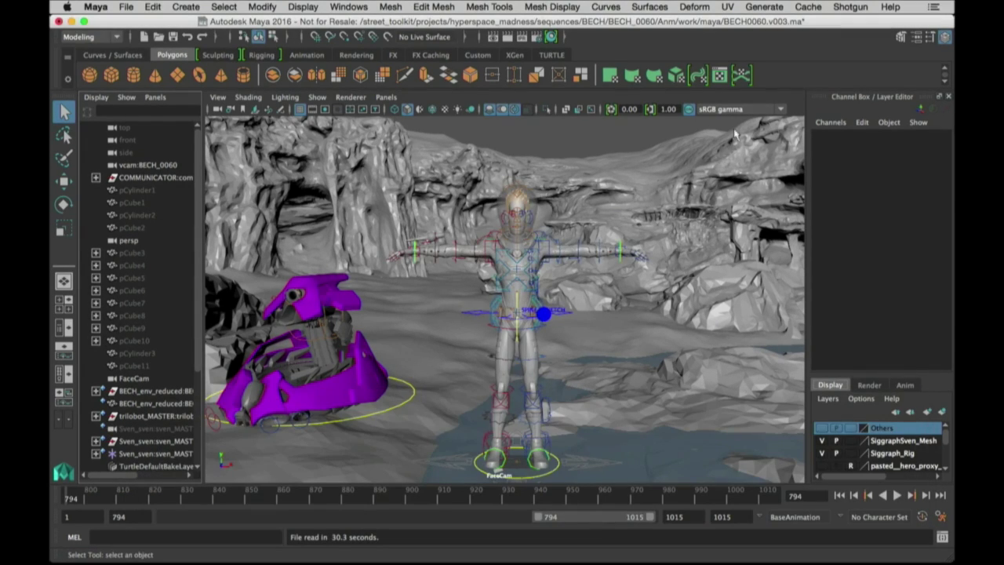
# Start a Shotgun publish of the current Maya scene and capture the whole viewport as its thumbnail
pyautogui.click(847, 6)
pyautogui.click(835, 76)
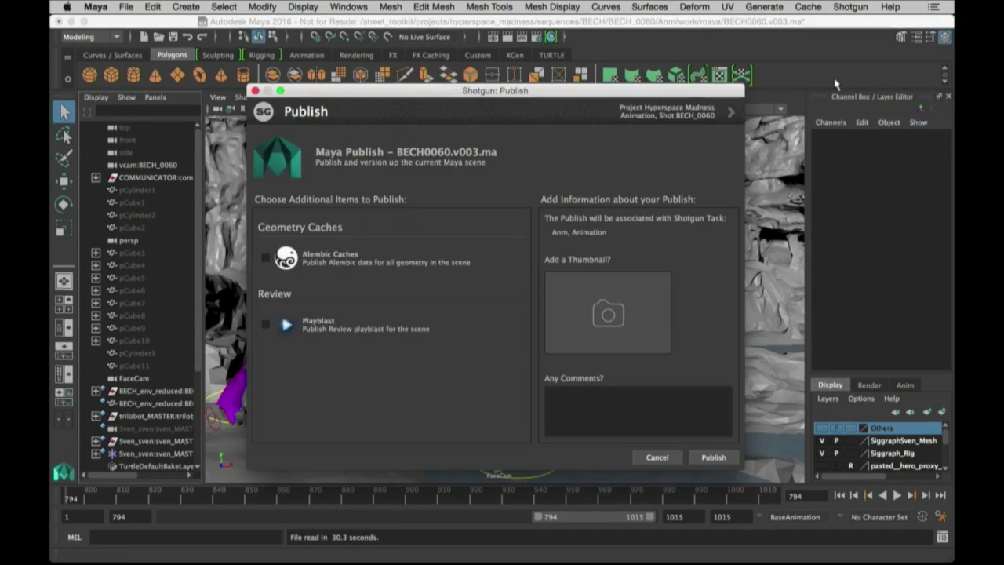
pyautogui.click(608, 315)
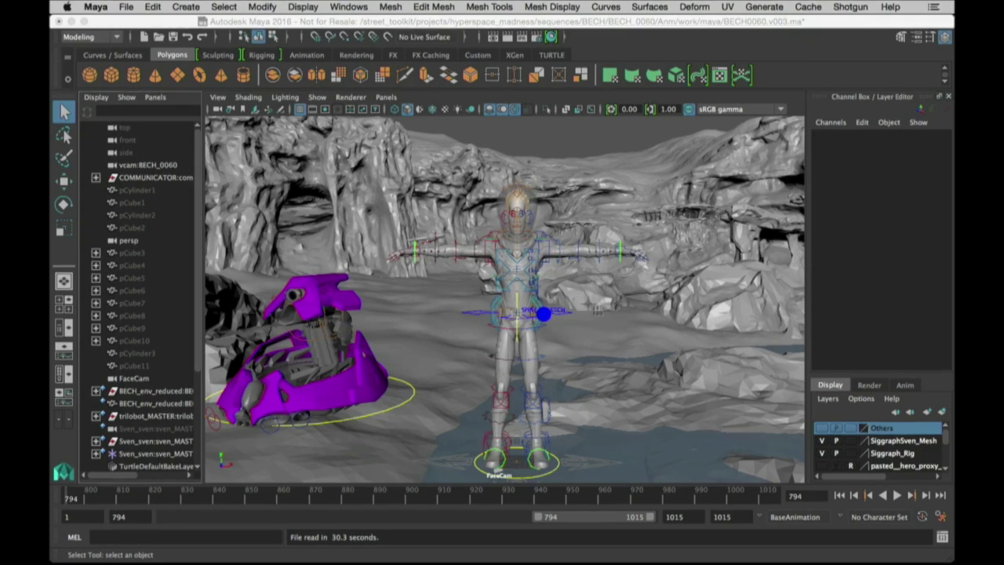
pyautogui.moveTo(206, 117); pyautogui.dragTo(808, 485)
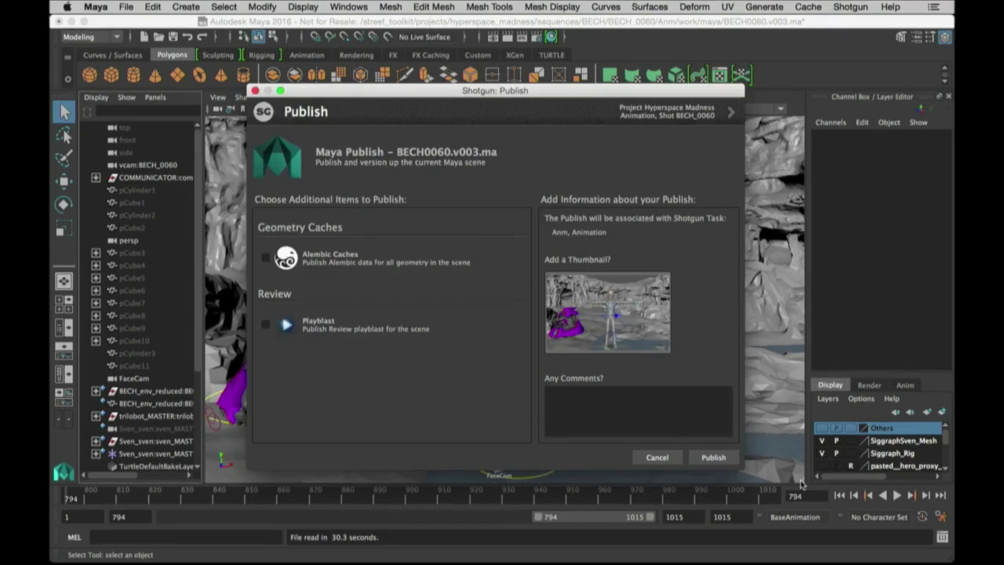
# Add the comment "Added Sven to the scene, ready for animation." and publish the scene
pyautogui.click(669, 413)
pyautogui.write('Added Sven ')
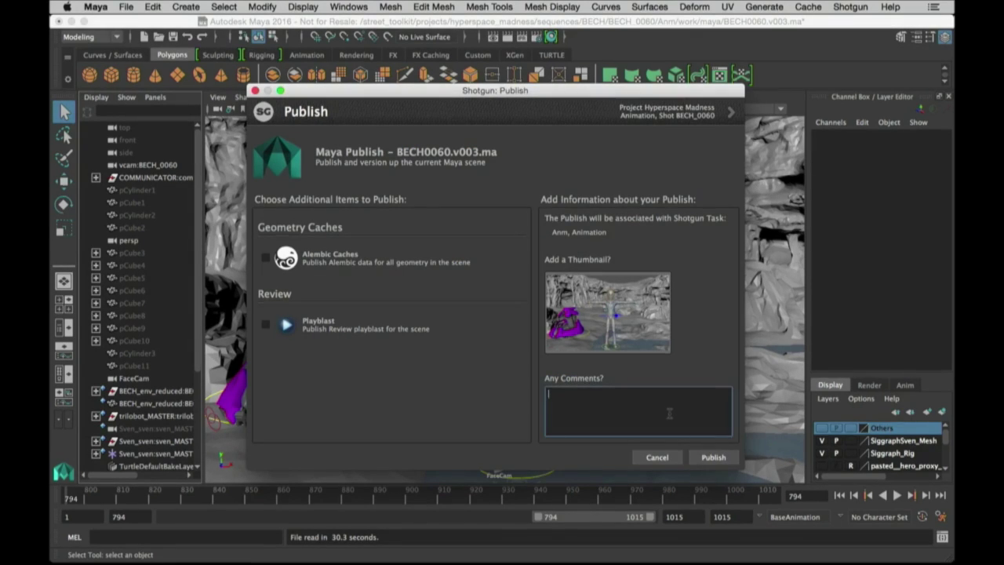
pyautogui.write('to the scene, ready for animation.')
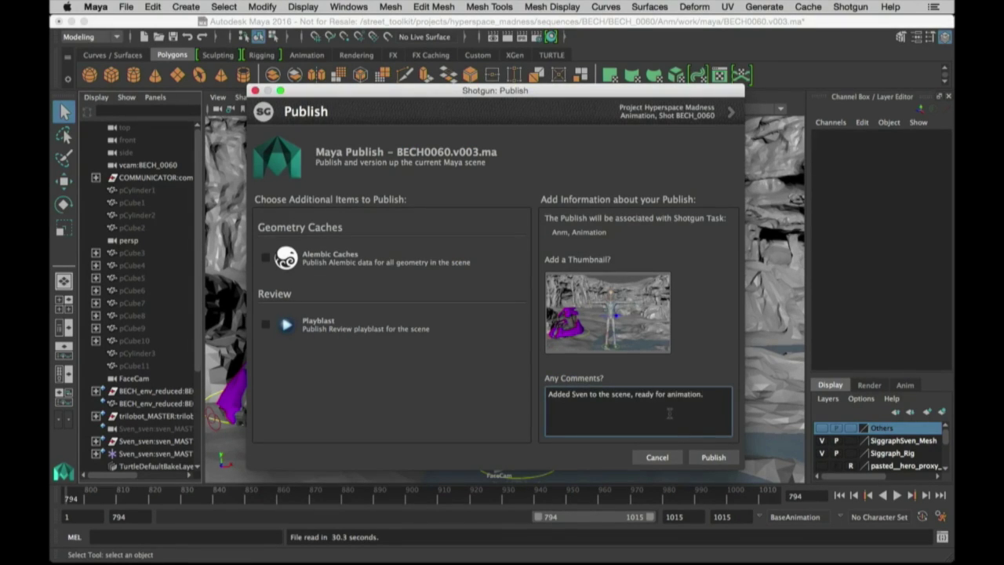
pyautogui.click(706, 459)
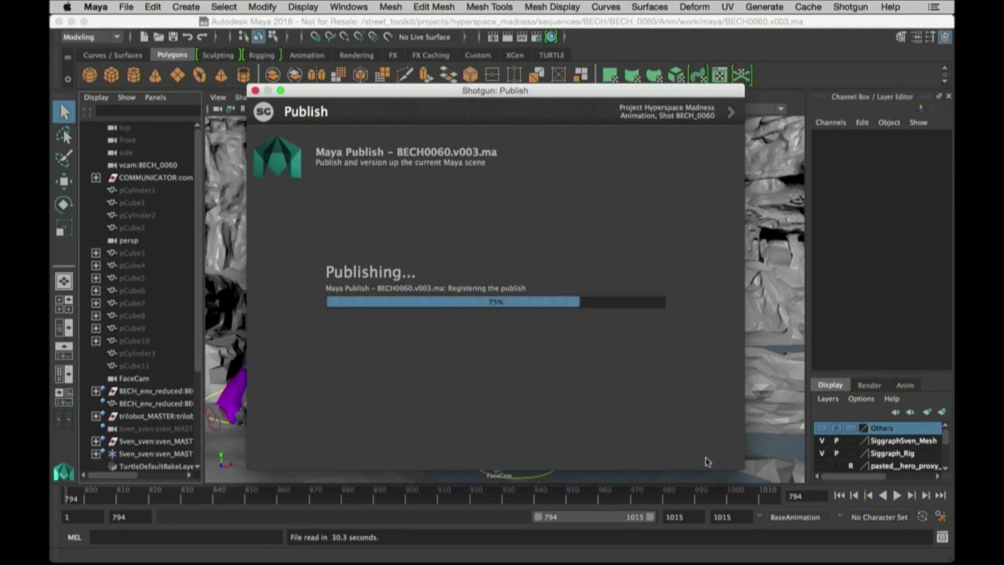
pyautogui.click(706, 457)
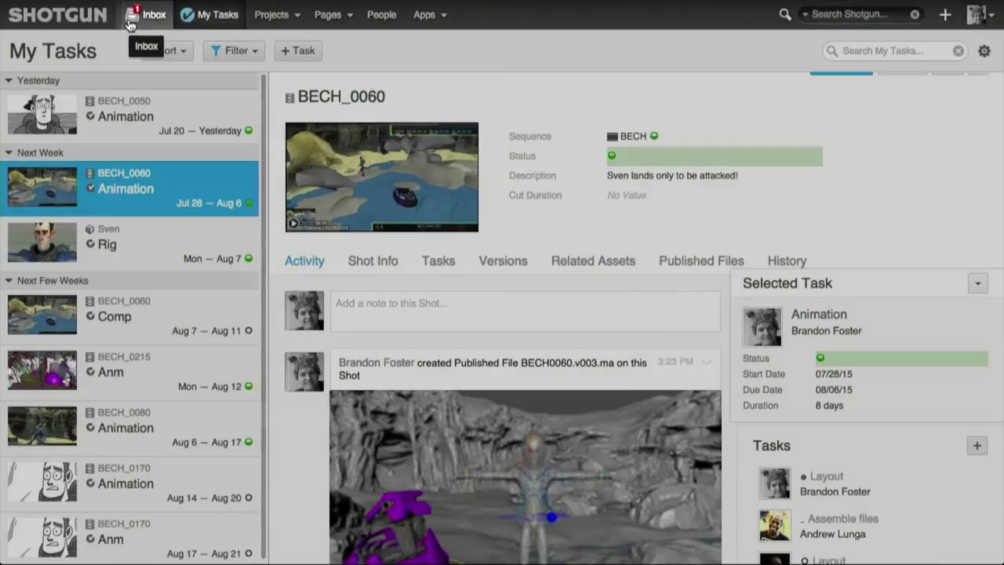
# Reply "Sure thing! I'll get started on that now." to the Inbox note on svenTexture4.v001.psd in the Shotgun site
pyautogui.click(131, 19)
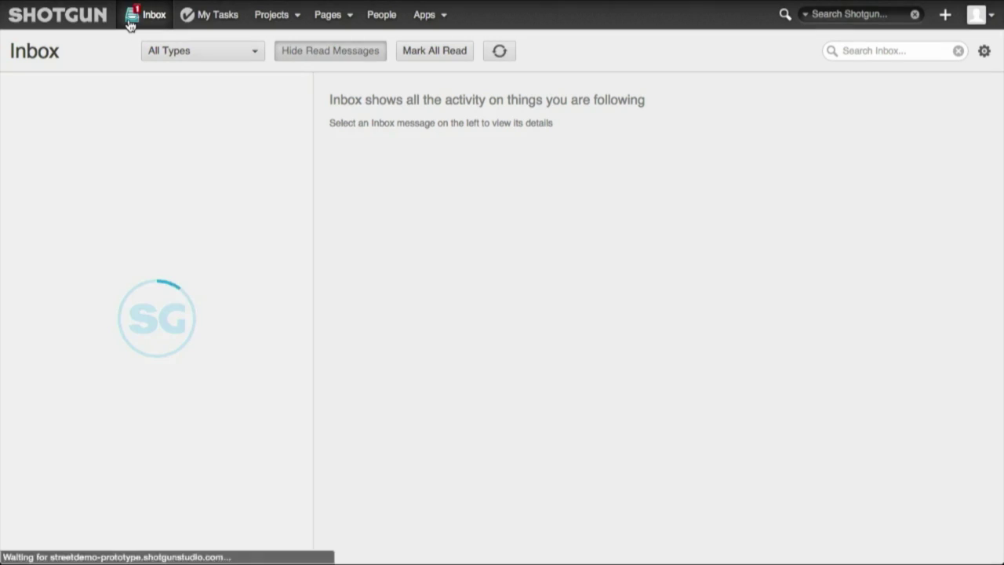
pyautogui.click(125, 86)
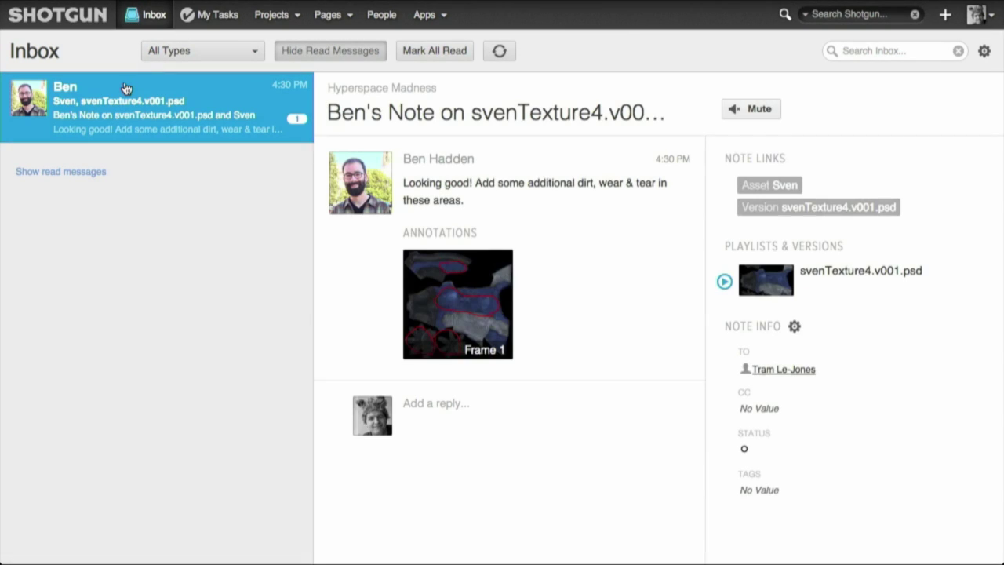
pyautogui.click(460, 406)
pyautogui.write("Sure thing! I'll get started on that now.")
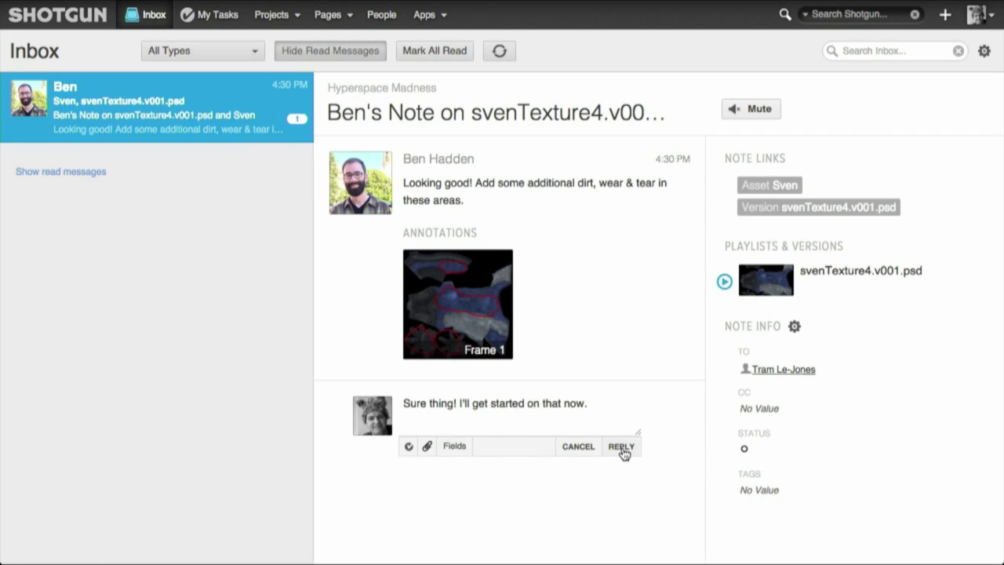
pyautogui.click(621, 448)
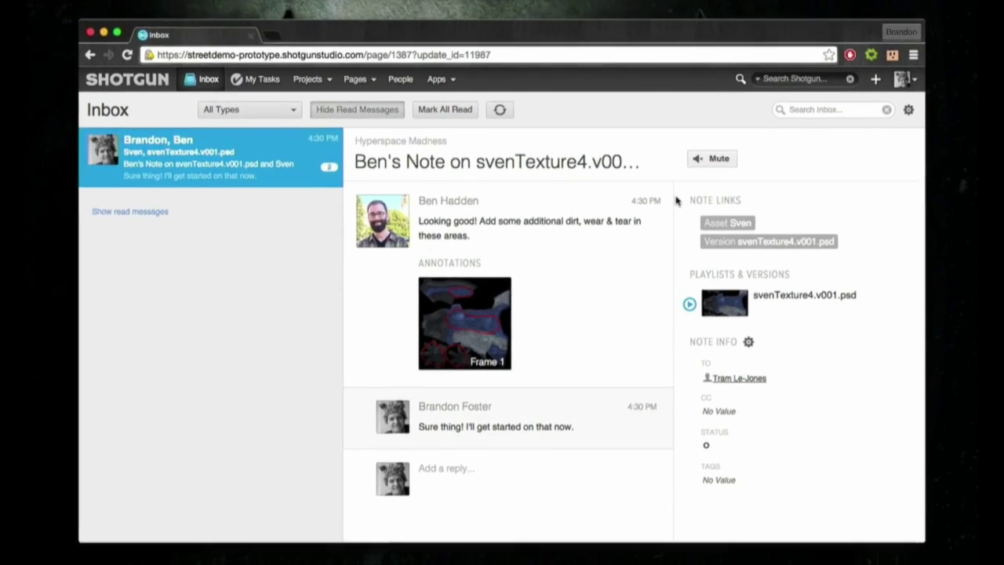
# Launch Photoshop for the Hyperspace Madness project from the Shotgun desktop app
pyautogui.click(698, 7)
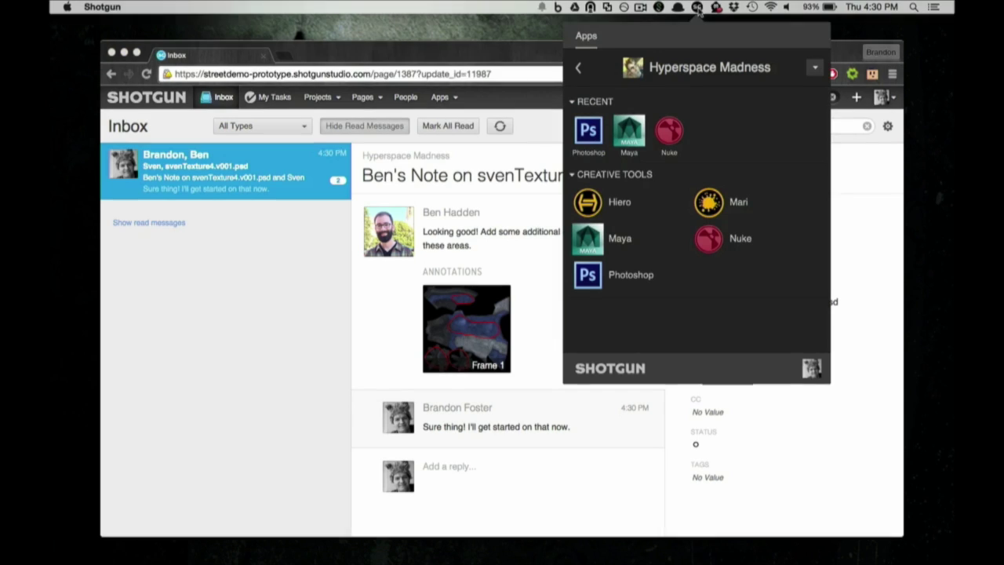
pyautogui.click(639, 289)
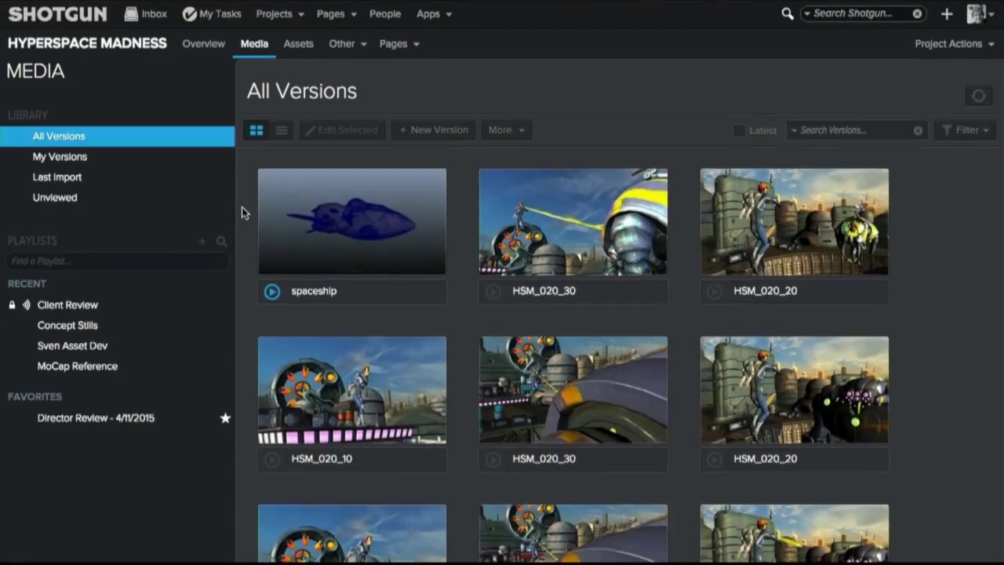
# Look through all media versions of Hyperspace Madness and list the unviewed ones
pyautogui.scroll(-5, 242, 212)
pyautogui.scroll(-3, 241, 211)
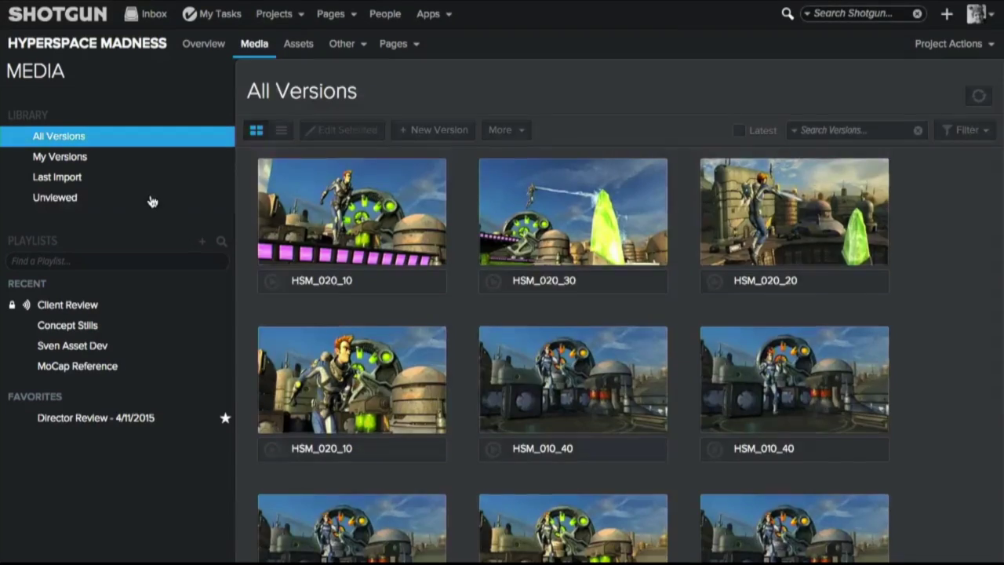
pyautogui.click(56, 198)
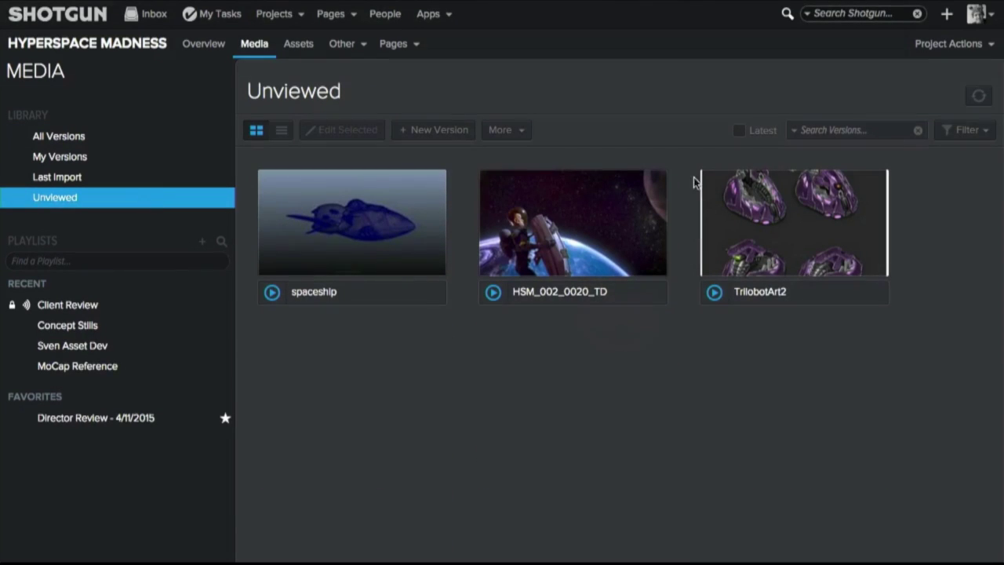
# Open the unviewed version TrilobotArt2, examine the concept drawings up close, reset the view and close it
pyautogui.click(741, 221)
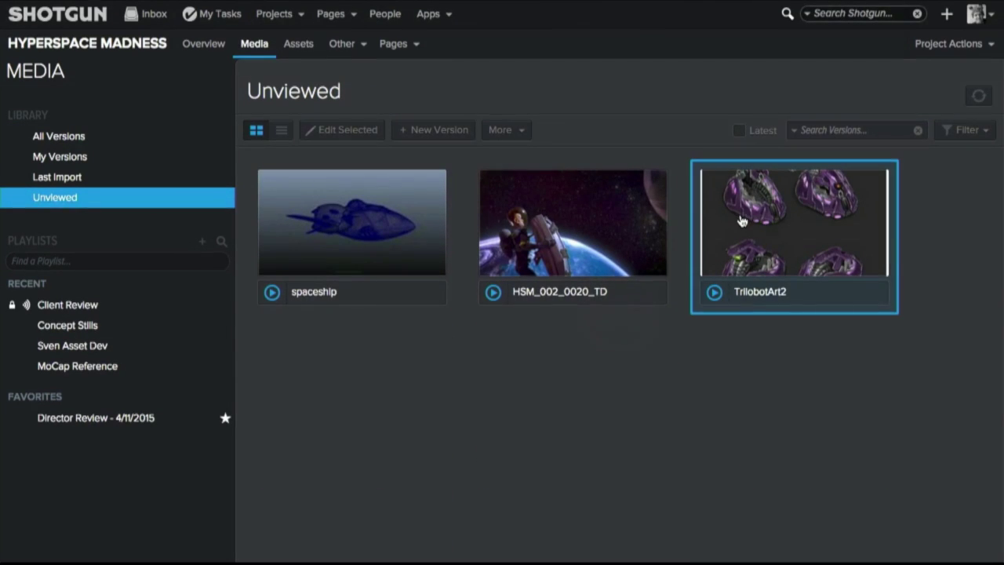
pyautogui.click(741, 221)
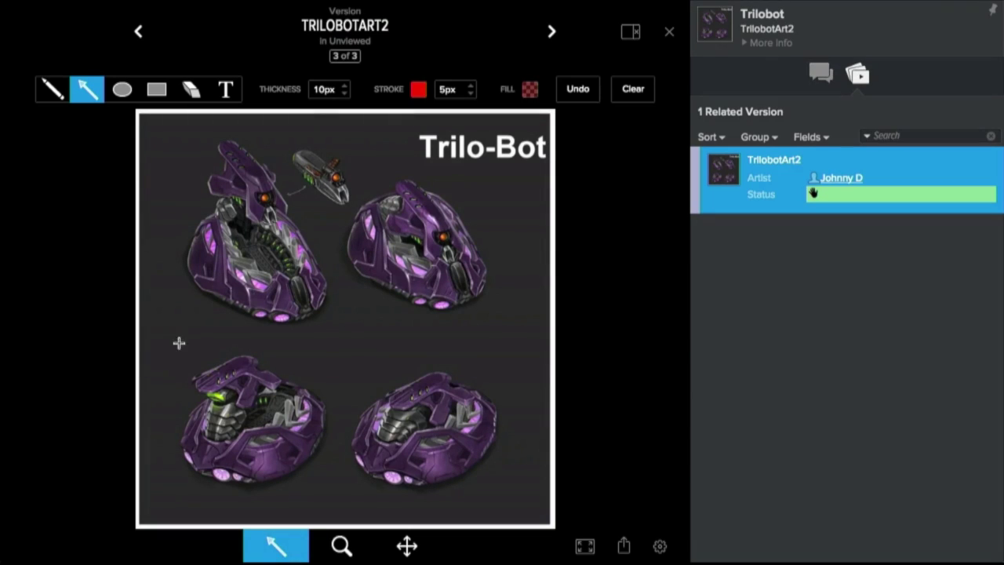
pyautogui.scroll(2, 186, 385)
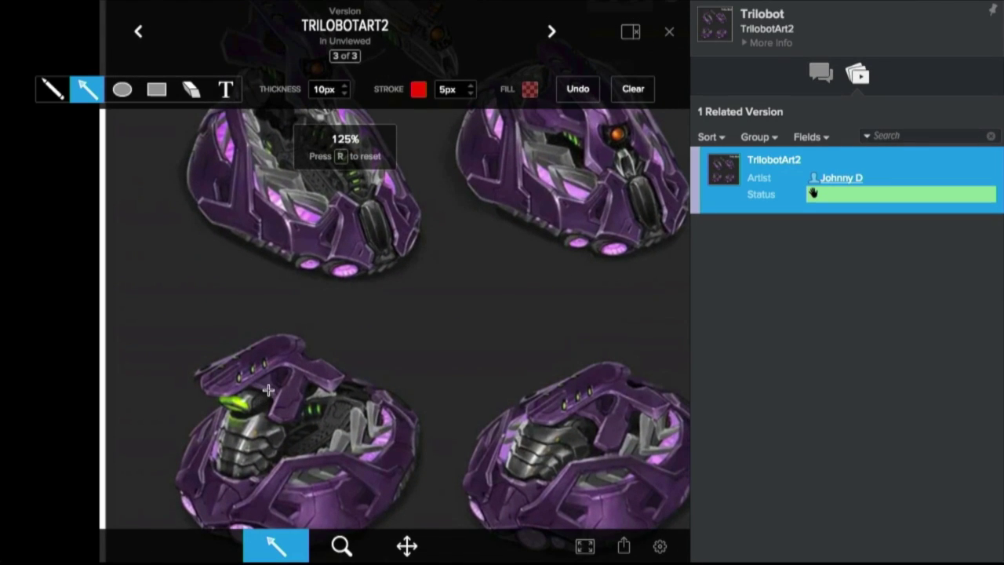
pyautogui.moveTo(268, 390); pyautogui.dragTo(302, 316)
pyautogui.moveTo(526, 318); pyautogui.dragTo(329, 287)
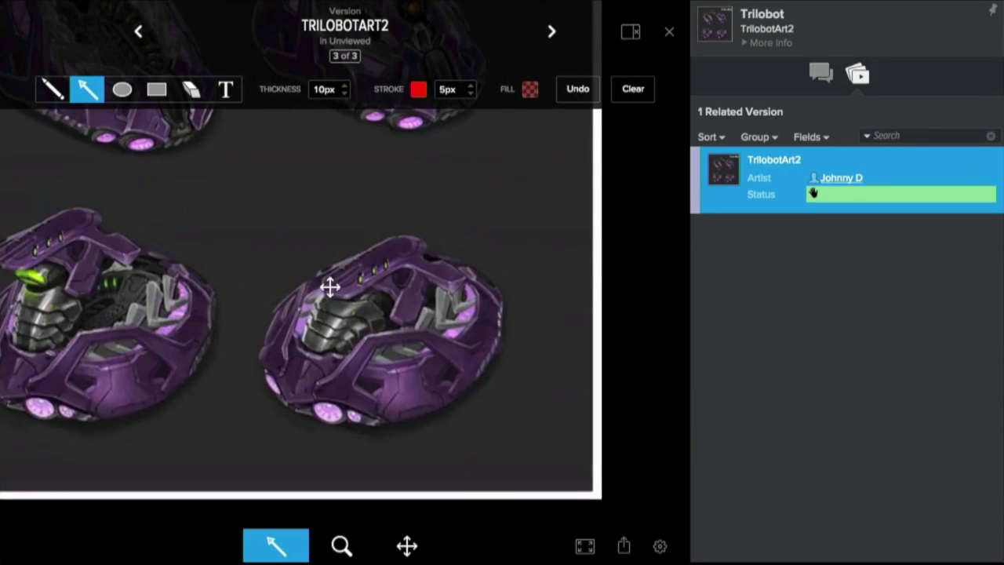
pyautogui.moveTo(334, 141); pyautogui.dragTo(339, 406)
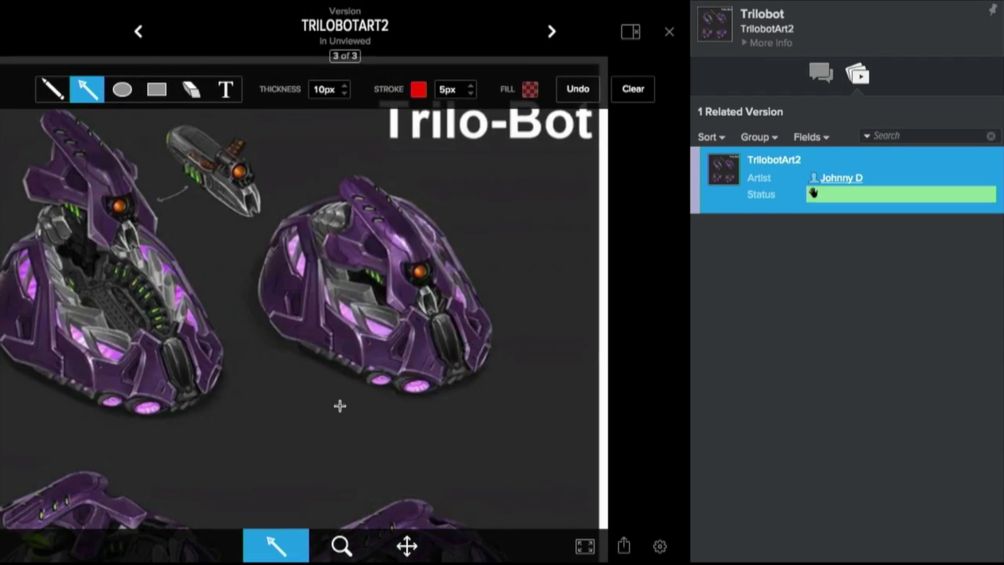
pyautogui.press('r')
pyautogui.press('Escape')
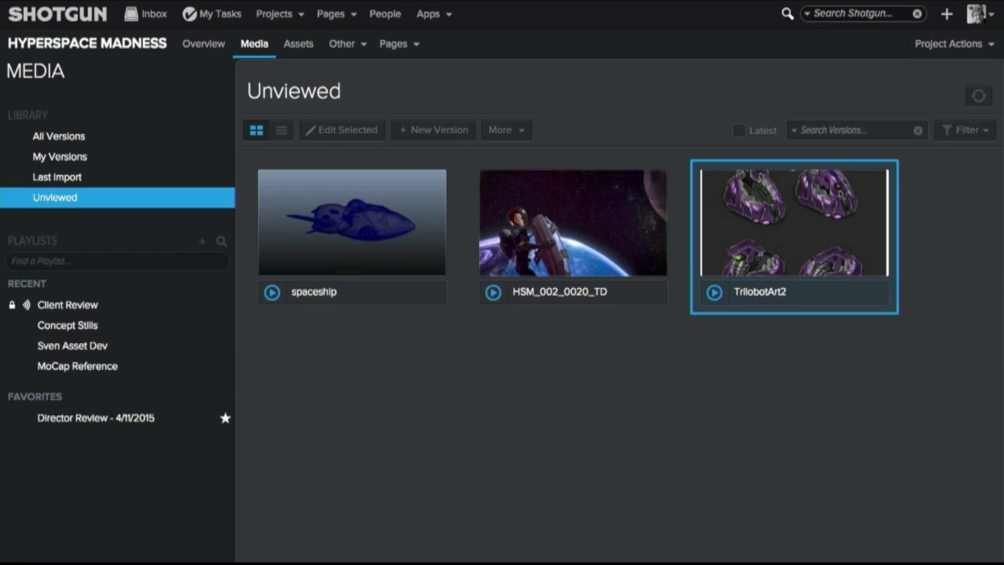
# Play the unviewed version HSM_002_0020_TD and compare it with the related HSM_002_0020_ANIM version
pyautogui.click(516, 224)
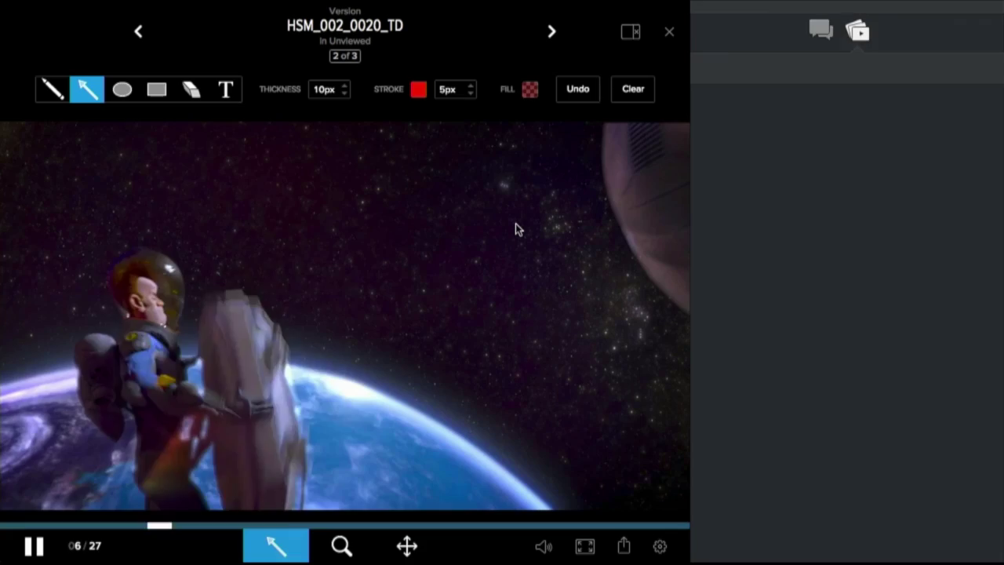
pyautogui.press('space')
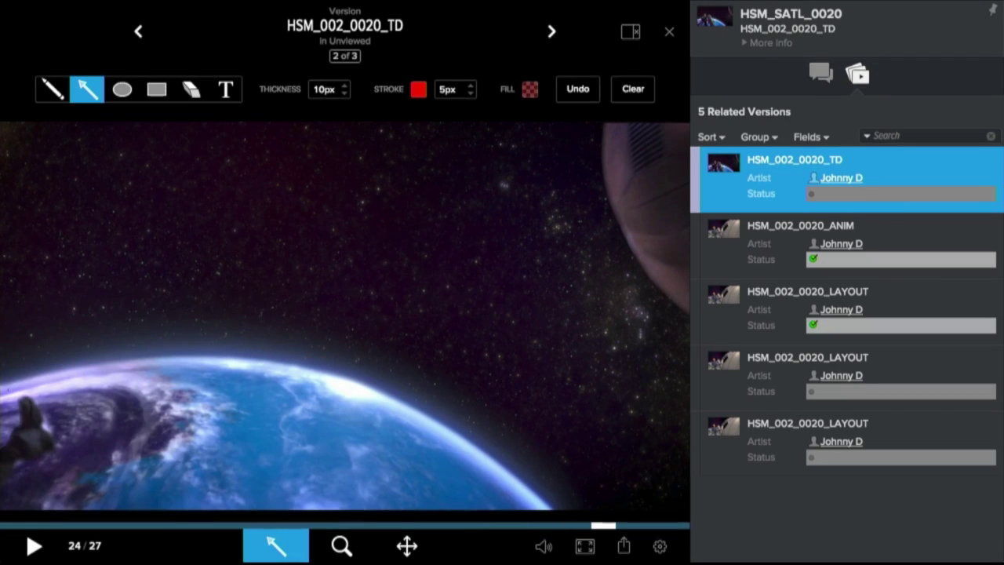
pyautogui.click(763, 270)
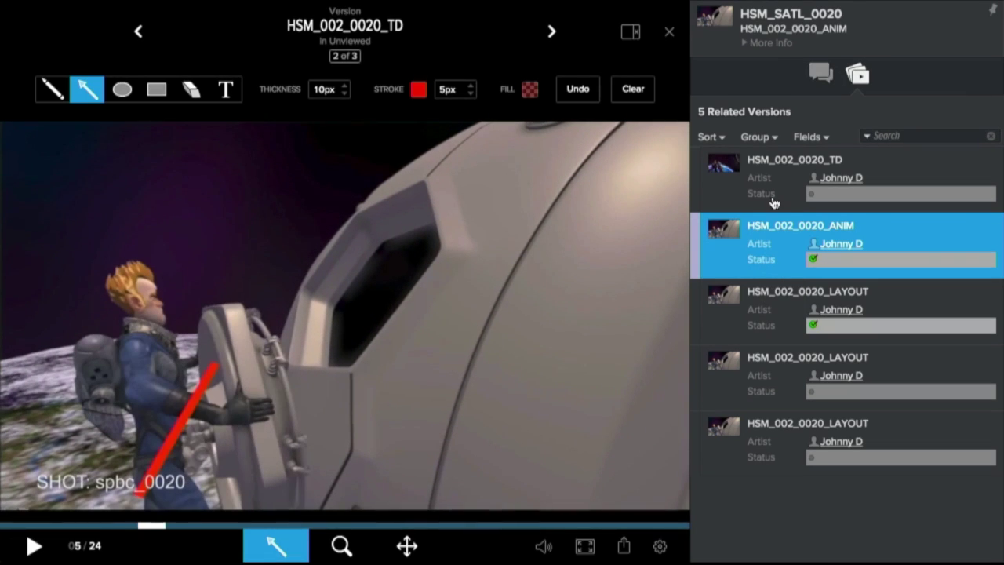
pyautogui.click(774, 199)
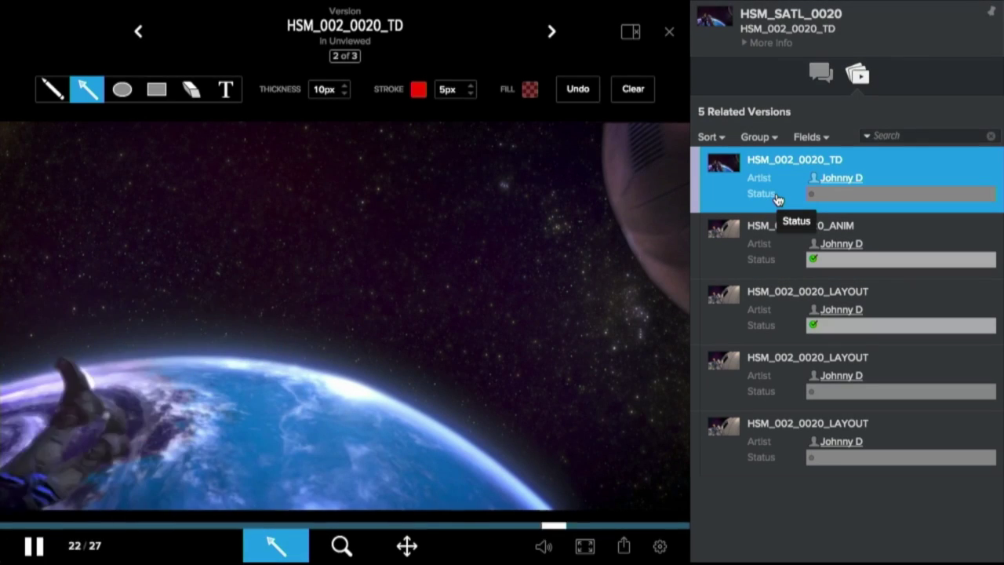
# Pause HSM_002_0020_TD at frame 14 and draw red annotation arrows pointing outward around the explosion
pyautogui.click(498, 158)
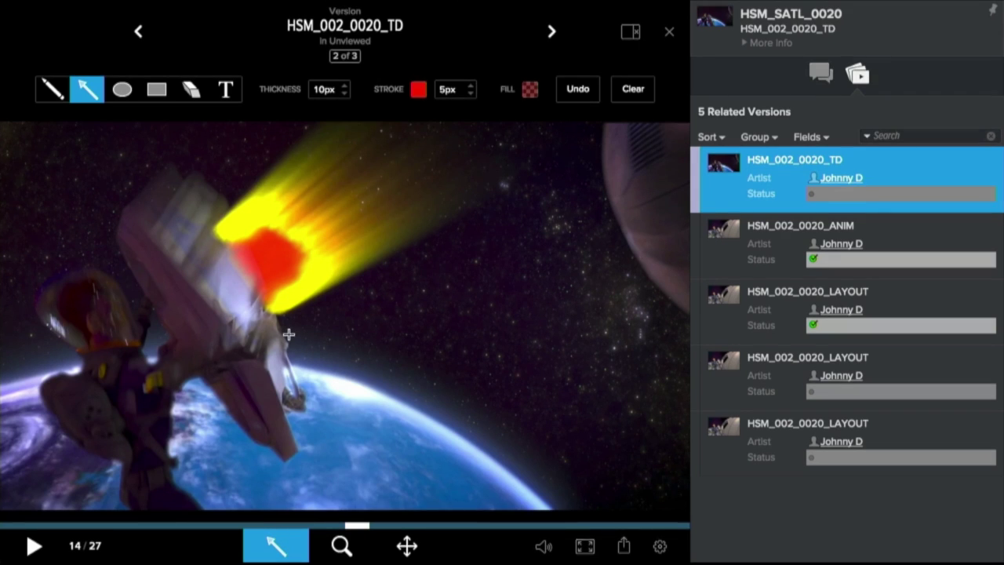
pyautogui.moveTo(288, 330); pyautogui.dragTo(436, 319)
pyautogui.moveTo(299, 343)
pyautogui.mouseDown()
pyautogui.moveTo(372, 369)
pyautogui.moveTo(421, 403)
pyautogui.mouseUp()
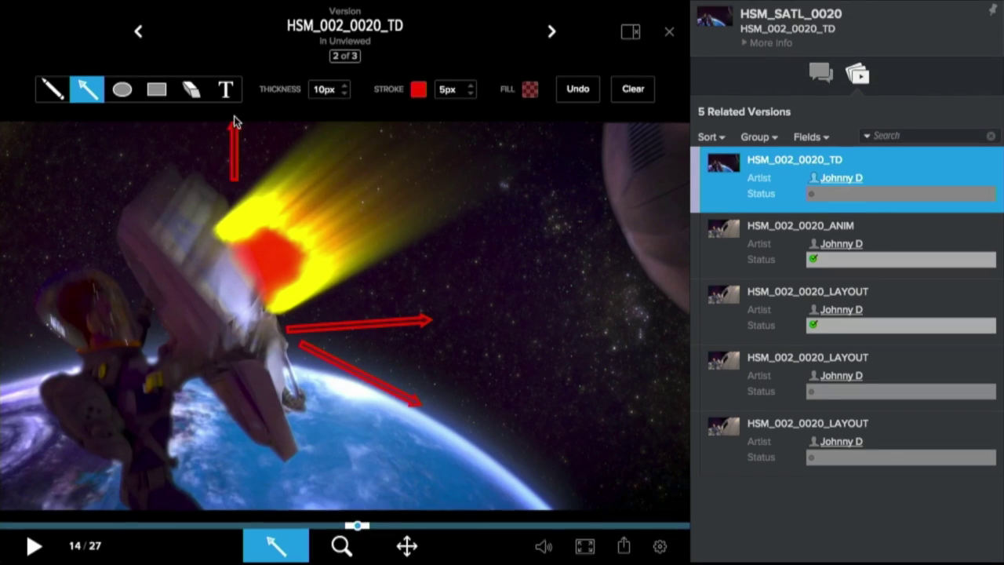
# Submit a note with the annotated frame on HSM_002_0020_TD saying "Make the explosion impact wider."
pyautogui.click(821, 74)
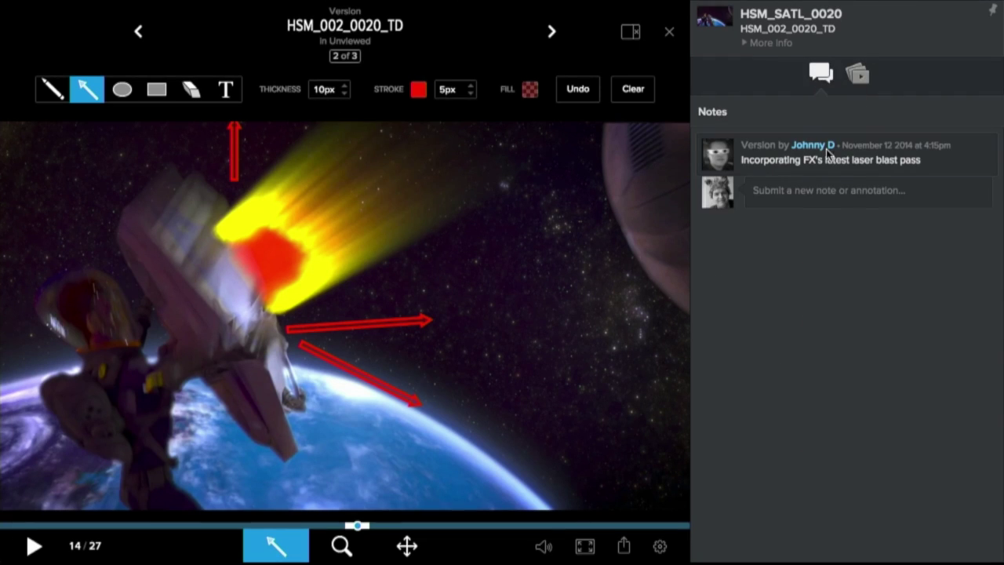
pyautogui.click(785, 208)
pyautogui.write('Make the explosion impact wider.')
pyautogui.click(970, 237)
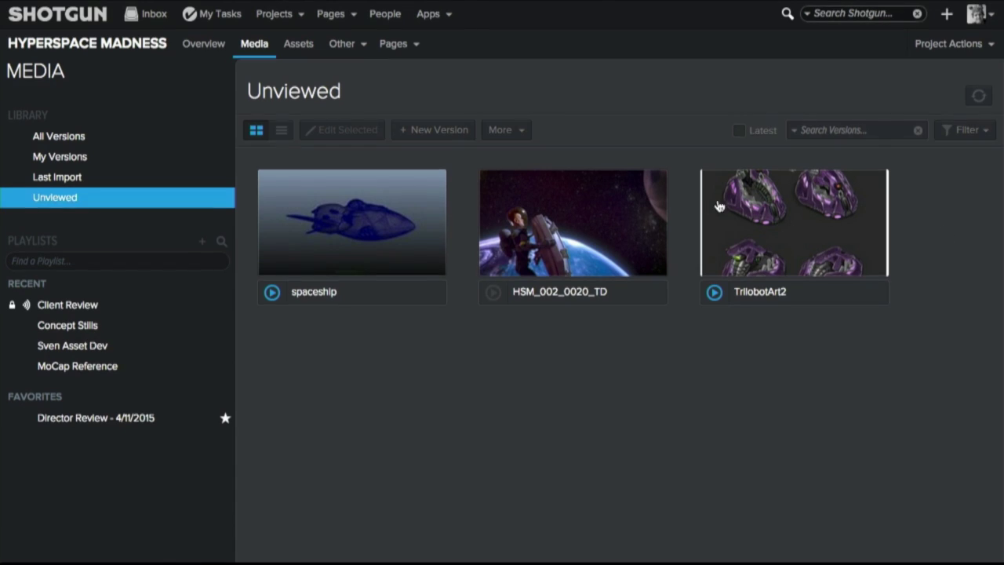
# Add the unviewed version HSM_002_0020_TD to the Director Review - 4/11/2015 playlist and view that playlist's options for launching review tools
pyautogui.moveTo(580, 216); pyautogui.dragTo(69, 419)
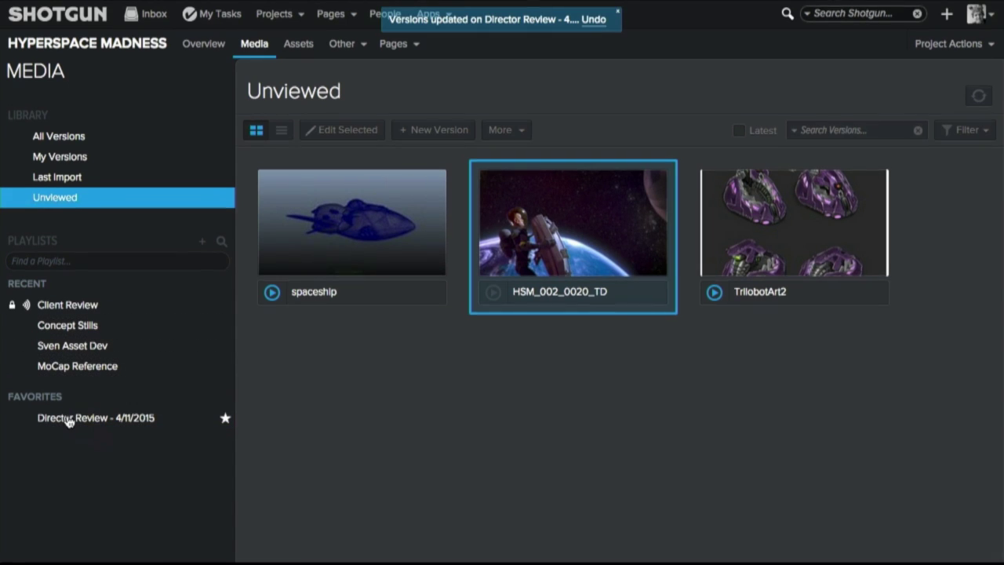
pyautogui.click(69, 420)
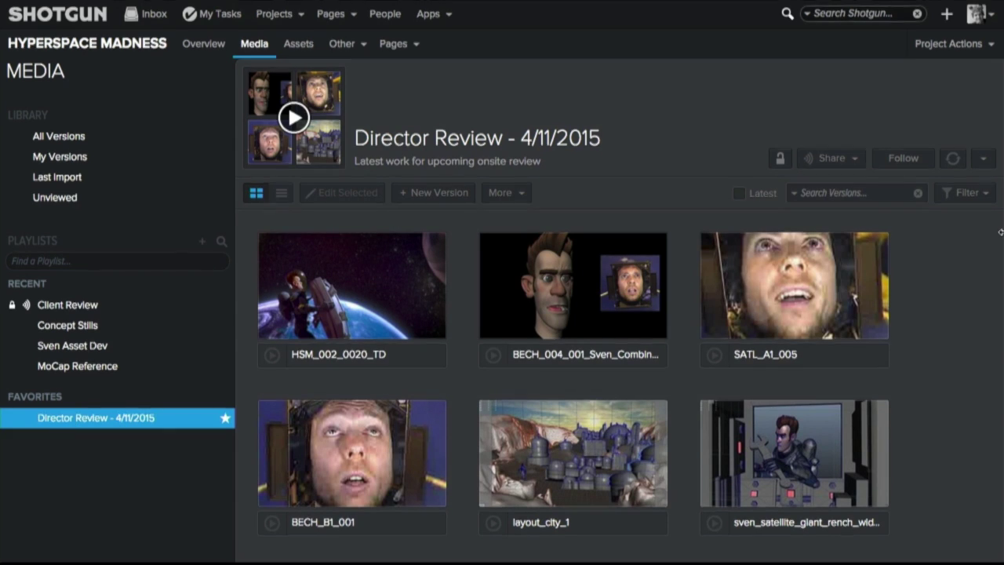
pyautogui.click(985, 159)
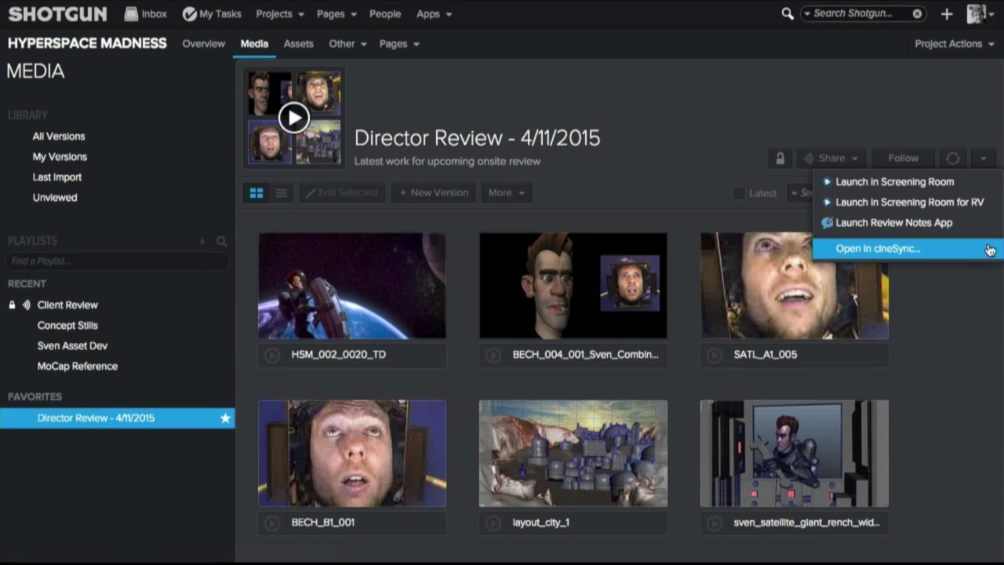
pyautogui.click(988, 283)
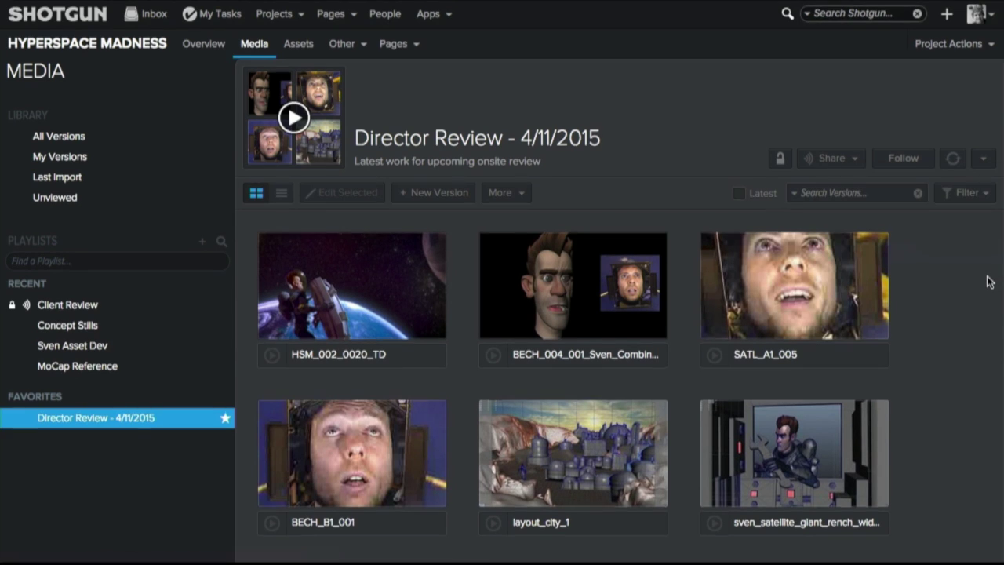